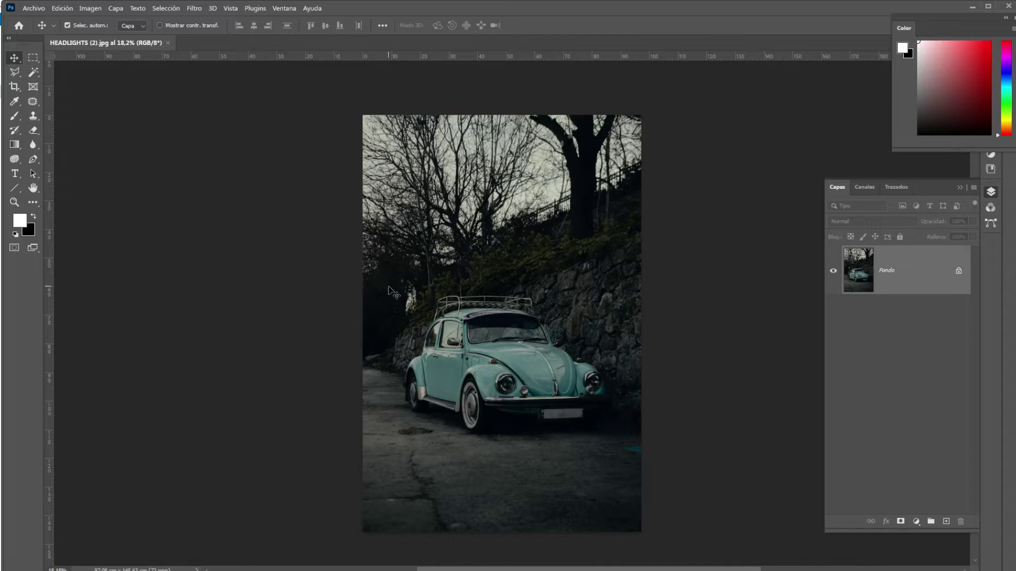
Step: Create a new layer named 'LUZ DERECHA'
{"action": "key", "text": "ctrl+shift+n"}
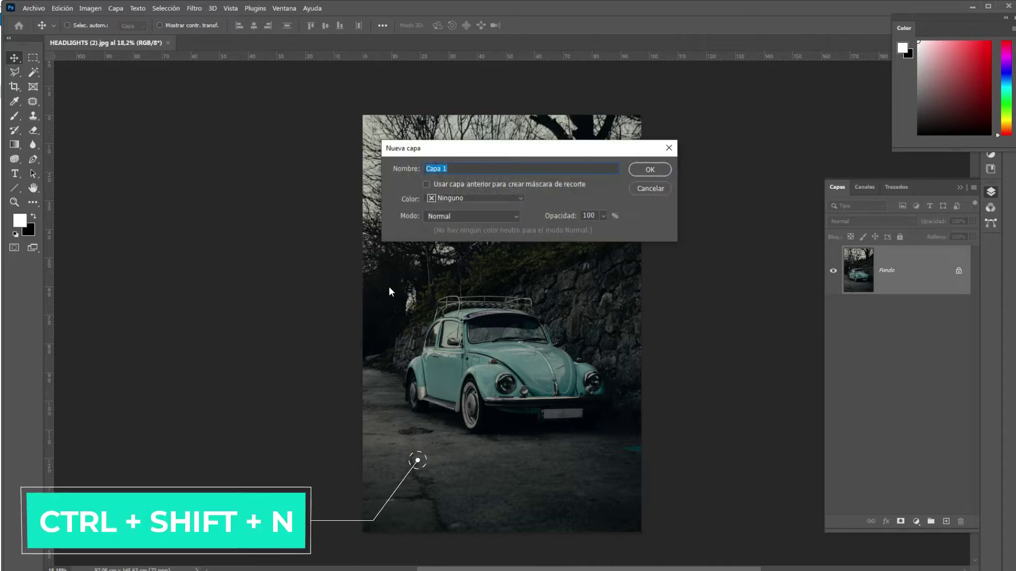
{"action": "type", "text": "LUZ DERECH"}
{"action": "key", "text": "Return"}
Step: Paint a soft white glow onto the left headlight with a small, soft brush
{"action": "key", "text": "b"}
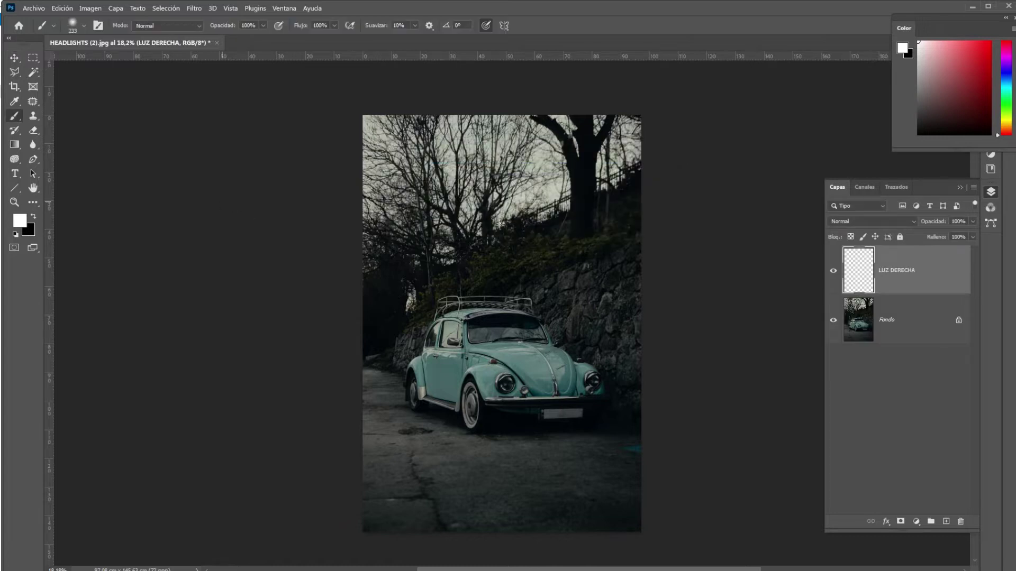
{"action": "scroll", "coordinate": [499, 339], "scroll_direction": "up", "scroll_amount": 2}
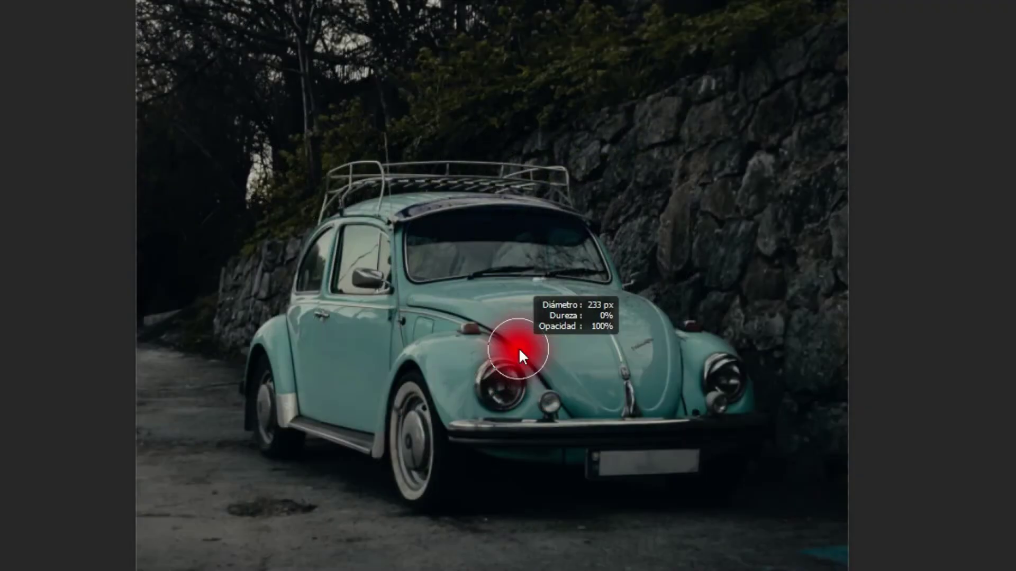
{"action": "right_click", "coordinate": [521, 349]}
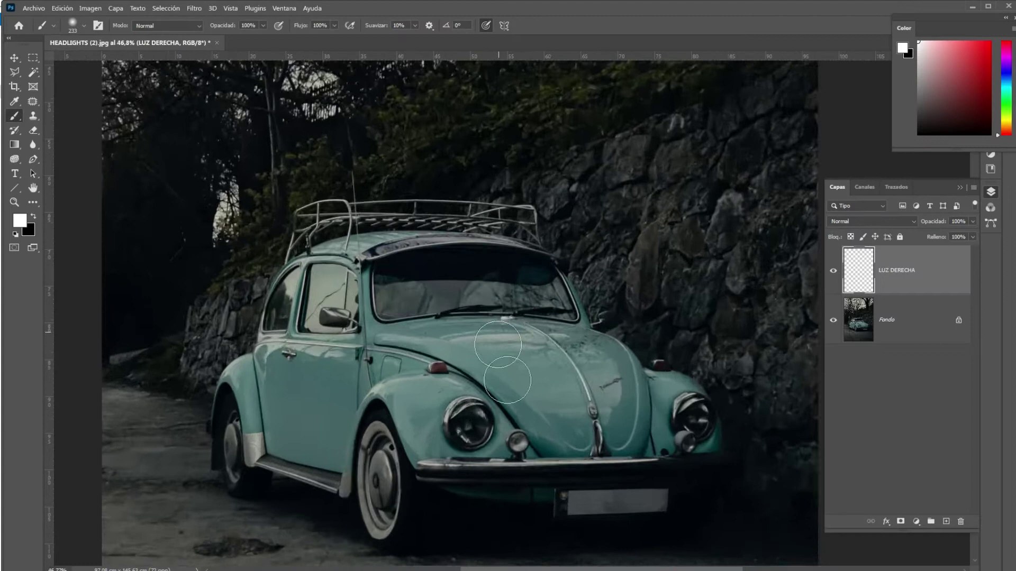
{"action": "scroll", "coordinate": [440, 430], "scroll_direction": "up", "scroll_amount": 5}
{"action": "left_click_drag", "start_coordinate": [439, 429], "coordinate": [422, 443]}
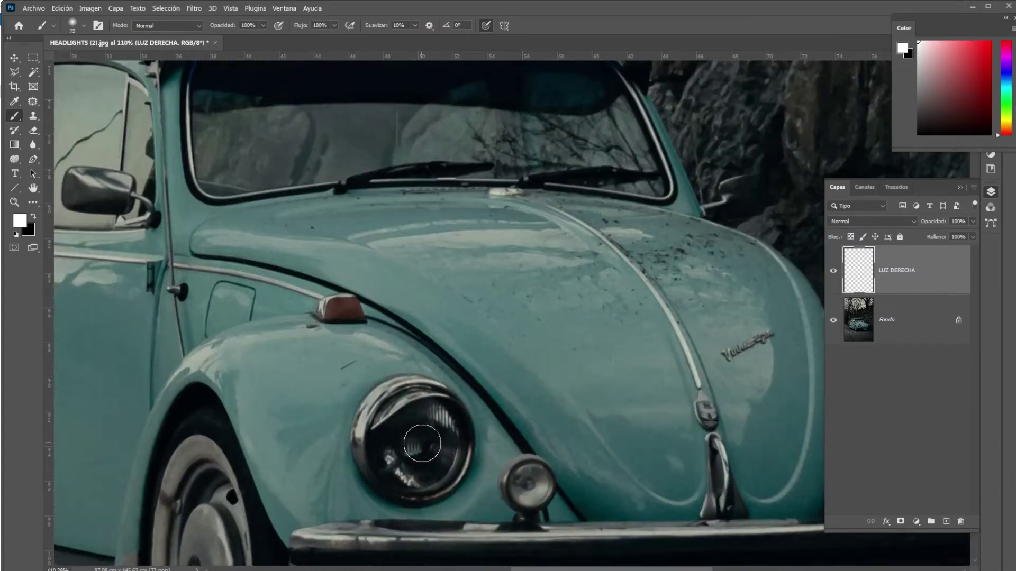
{"action": "left_click", "coordinate": [420, 444]}
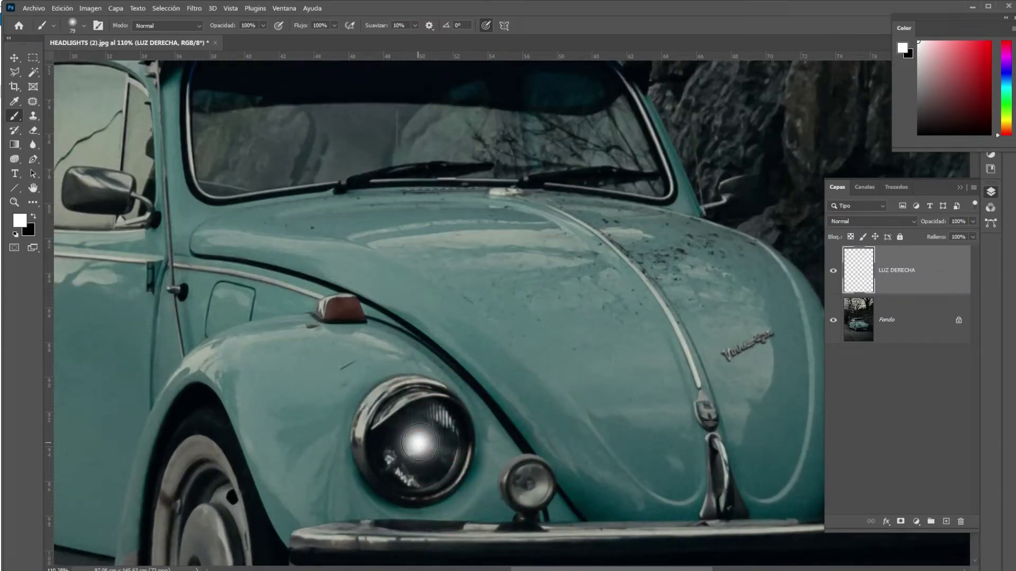
{"action": "left_click_drag", "start_coordinate": [496, 463], "coordinate": [418, 350]}
{"action": "scroll", "coordinate": [419, 350], "scroll_direction": "down", "scroll_amount": 5}
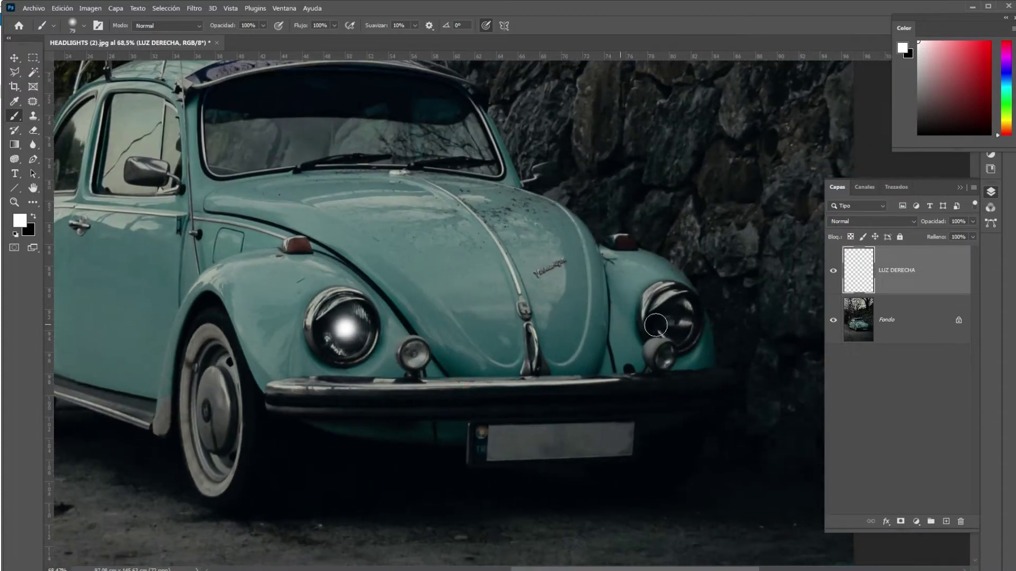
Step: Give the LUZ DERECHA layer a pale blue (d5ecfe) Outer Glow layer style
{"action": "double_click", "coordinate": [936, 282]}
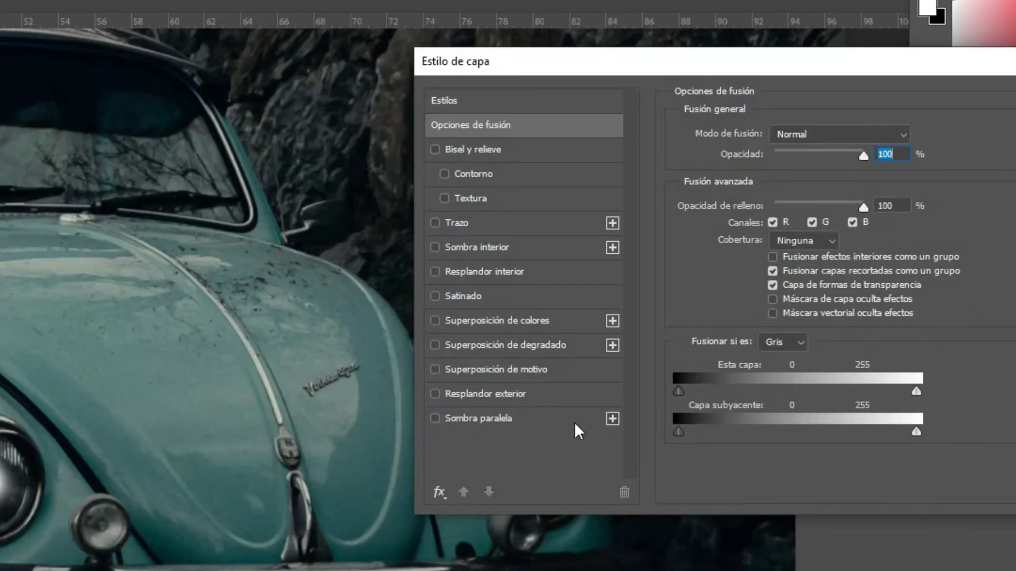
{"action": "left_click", "coordinate": [552, 394]}
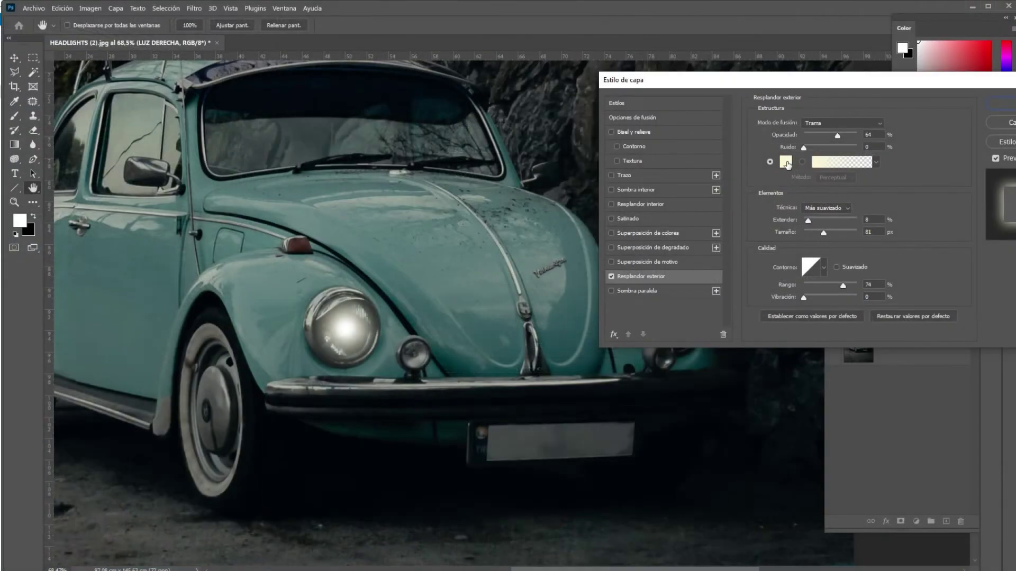
{"action": "left_click_drag", "start_coordinate": [598, 453], "coordinate": [600, 447]}
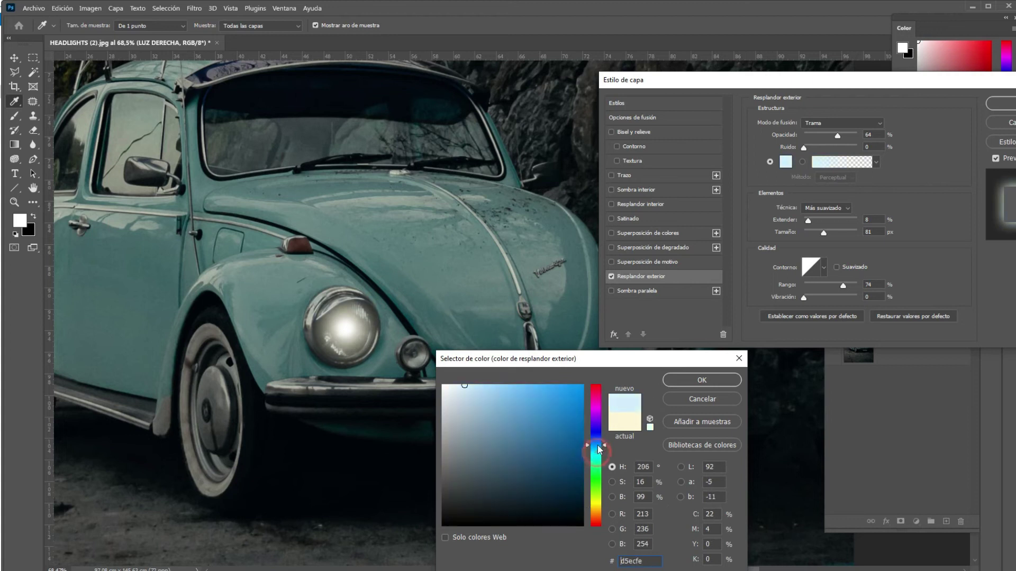
{"action": "left_click", "coordinate": [693, 381]}
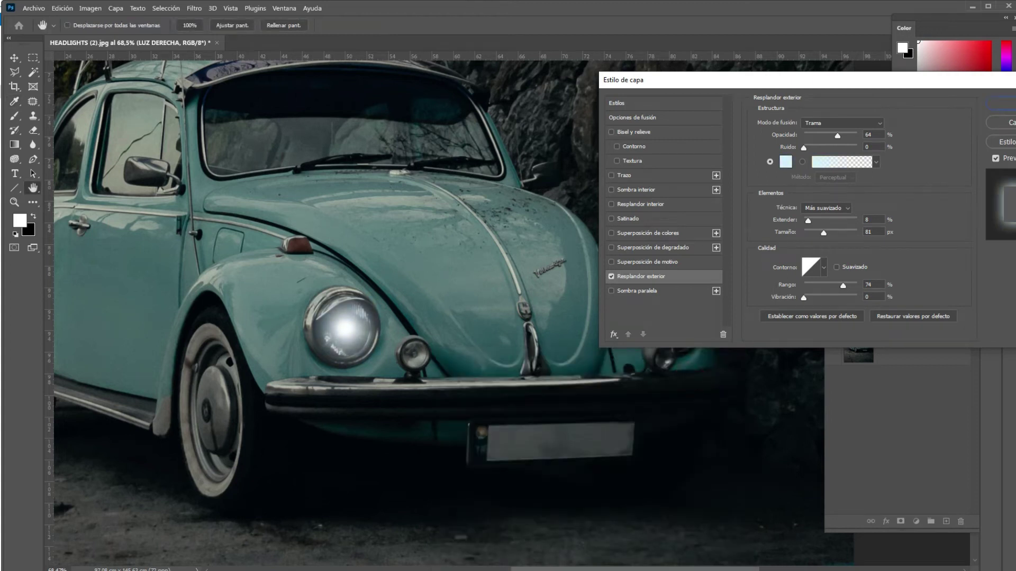
{"action": "left_click", "coordinate": [1003, 103]}
{"action": "key", "text": "b"}
{"action": "scroll", "coordinate": [458, 346], "scroll_direction": "down", "scroll_amount": 2}
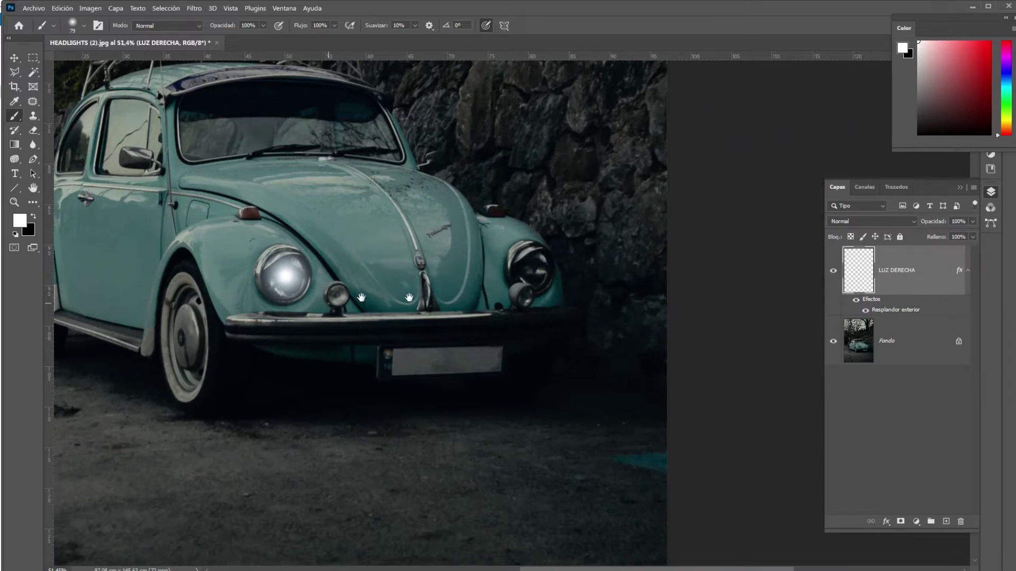
{"action": "left_click_drag", "start_coordinate": [268, 280], "coordinate": [378, 271]}
{"action": "scroll", "coordinate": [534, 324], "scroll_direction": "down", "scroll_amount": 1}
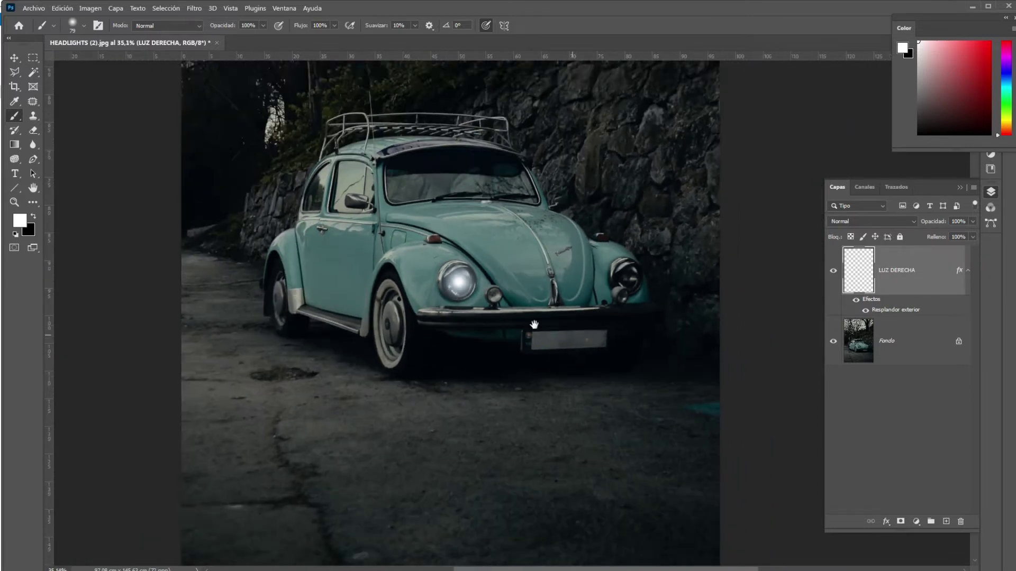
{"action": "scroll", "coordinate": [587, 339], "scroll_direction": "down", "scroll_amount": 1}
Step: On a new layer, outline a beam wedge from the left headlight to the right edge as a selection
{"action": "key", "text": "ctrl+shift+n"}
{"action": "key", "text": "Return"}
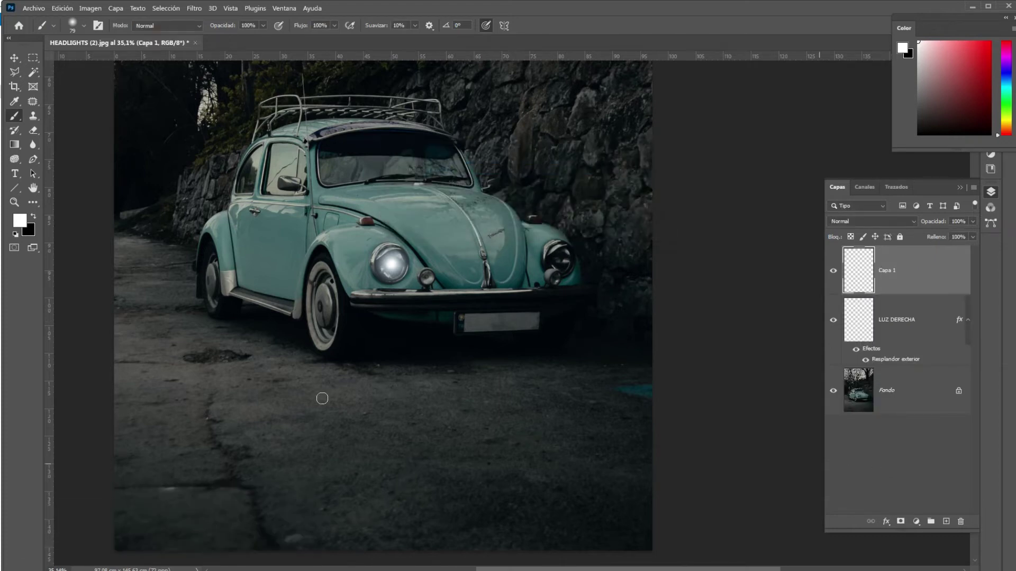
{"action": "left_click", "coordinate": [33, 159]}
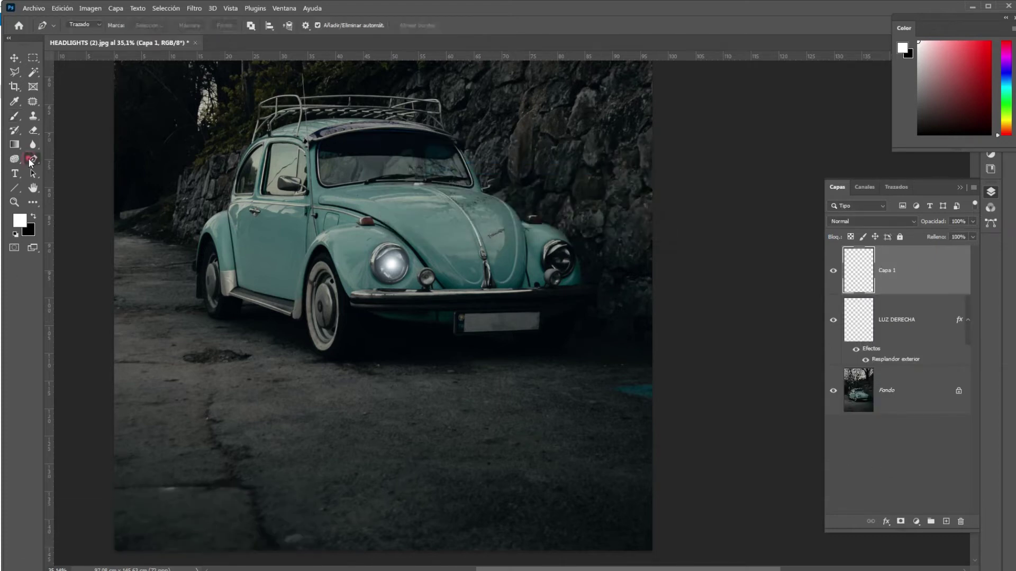
{"action": "left_click", "coordinate": [380, 287]}
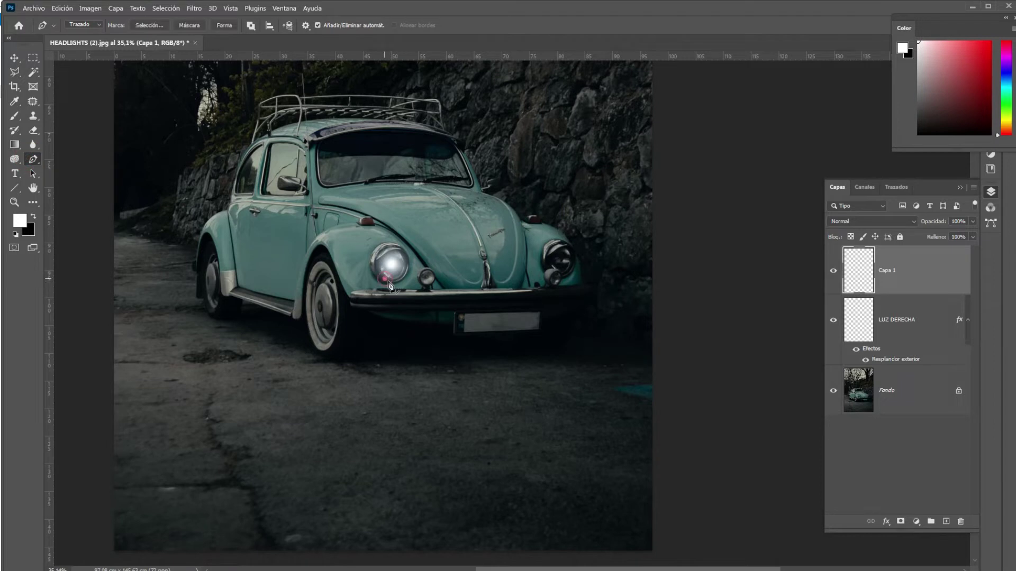
{"action": "left_click", "coordinate": [670, 469]}
{"action": "left_click", "coordinate": [676, 336]}
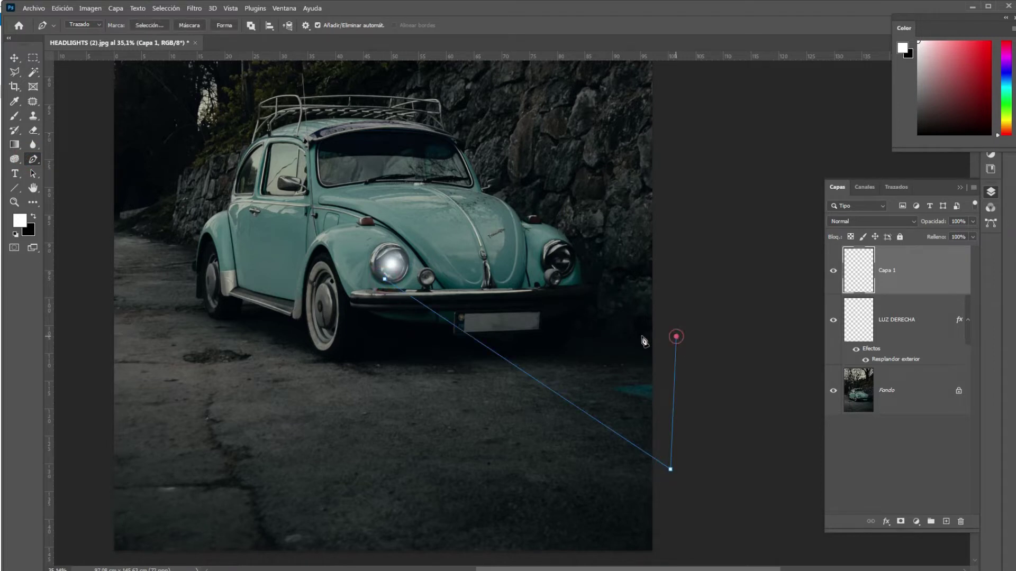
{"action": "left_click", "coordinate": [384, 281]}
{"action": "key", "text": "ctrl+Return"}
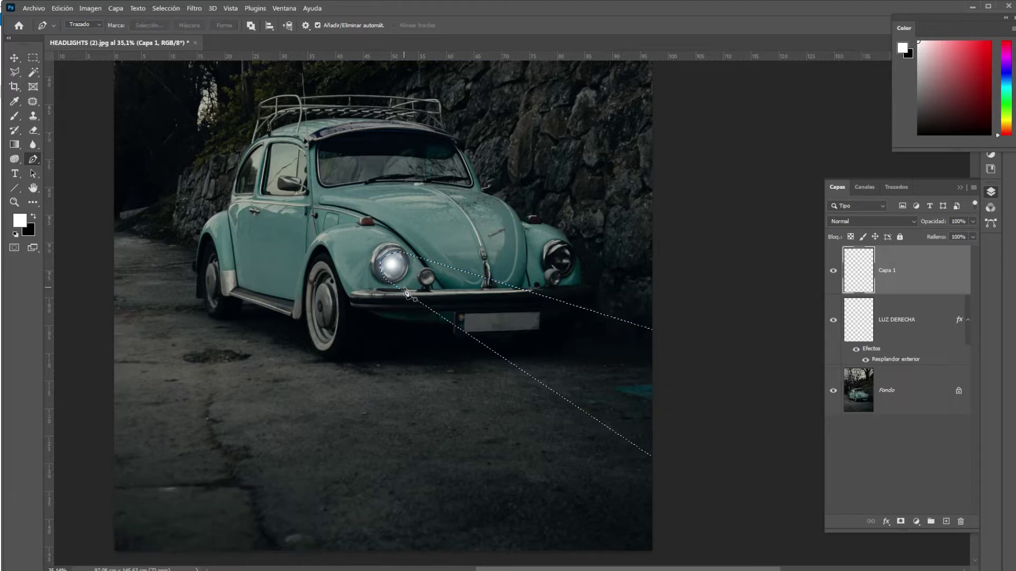
{"action": "key", "text": "shift+F5"}
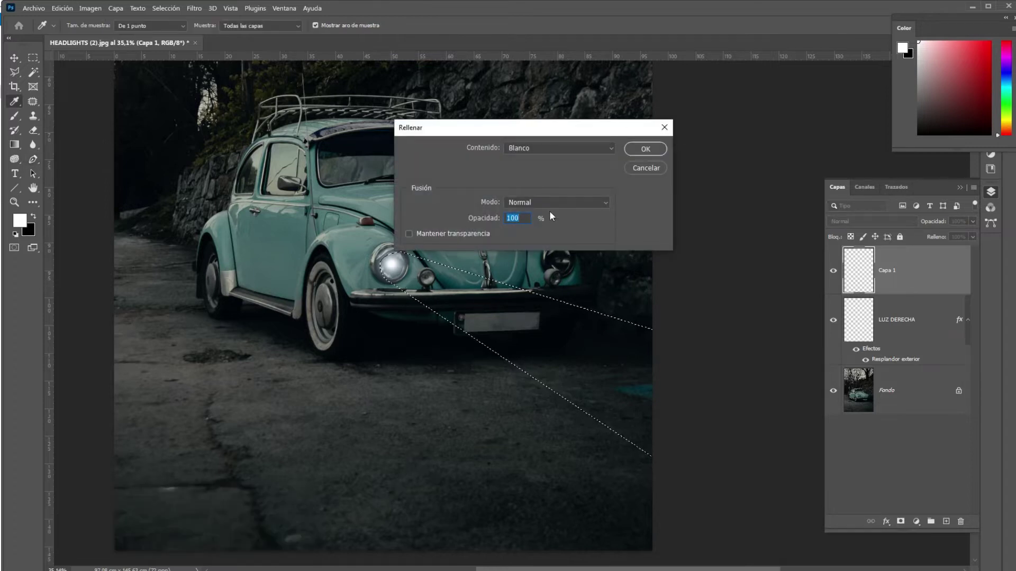
Step: Fill the beam selection with white, deselect, and cancel a trial Gaussian Blur
{"action": "key", "text": "Return"}
{"action": "key", "text": "ctrl+d"}
{"action": "key", "text": "v"}
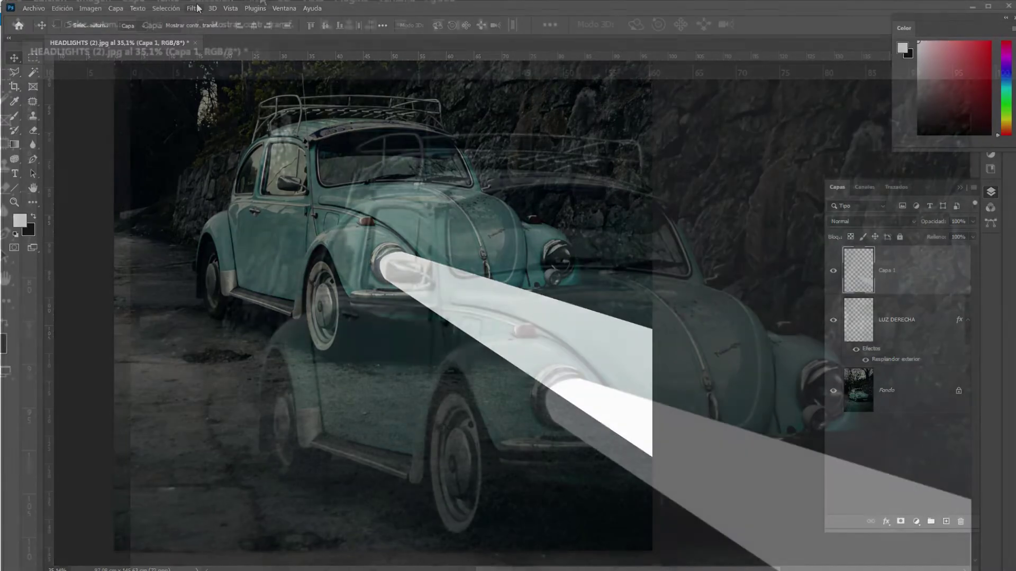
{"action": "left_click", "coordinate": [196, 9]}
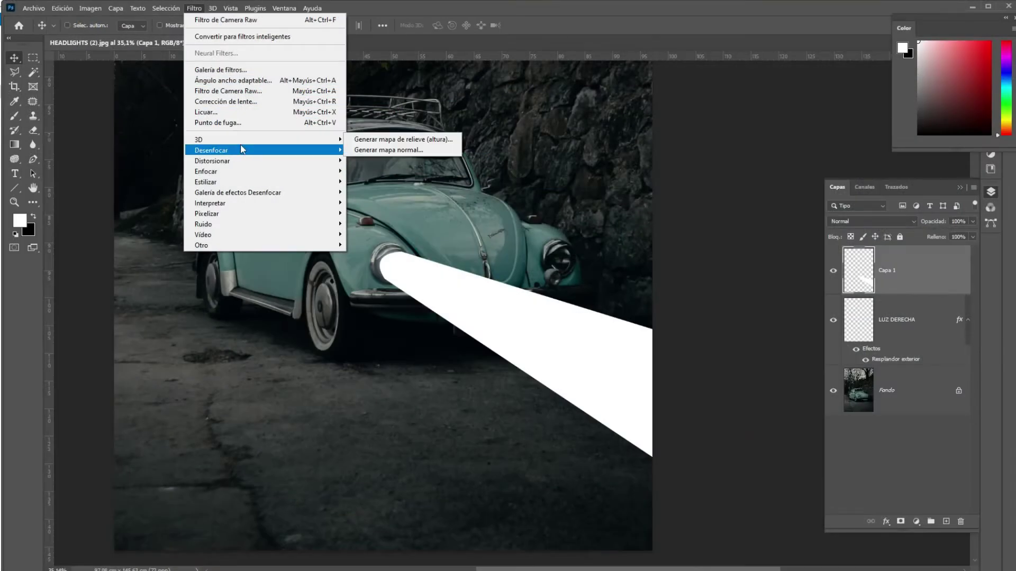
{"action": "mouse_move", "coordinate": [238, 150]}
{"action": "left_click", "coordinate": [370, 223]}
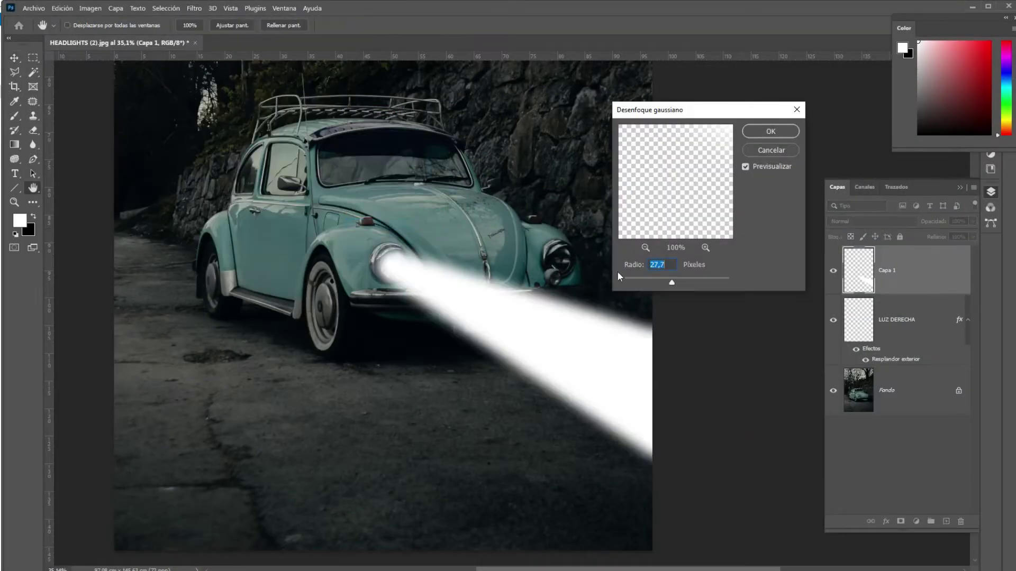
{"action": "left_click_drag", "start_coordinate": [682, 285], "coordinate": [694, 284]}
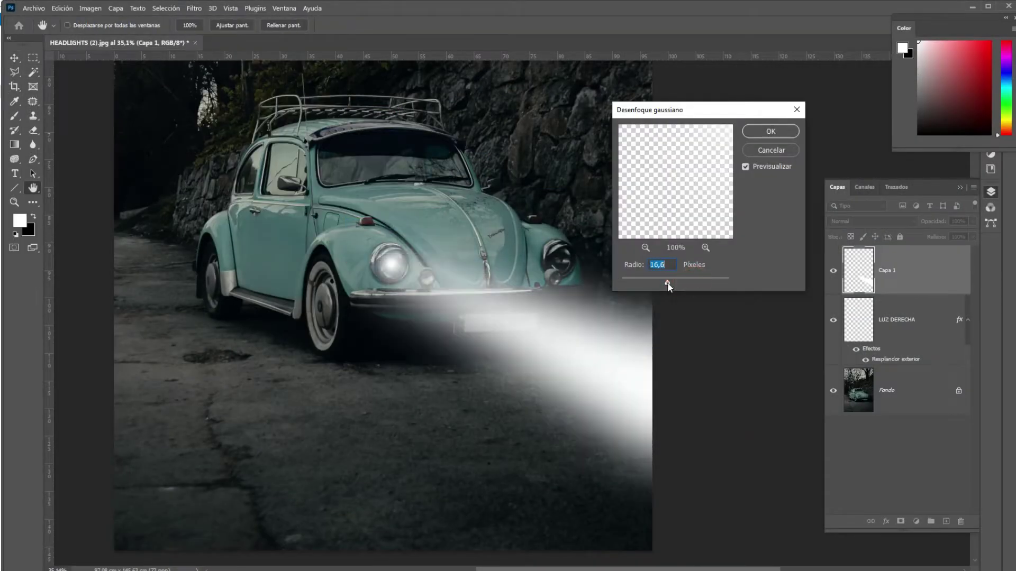
{"action": "key", "text": "Escape"}
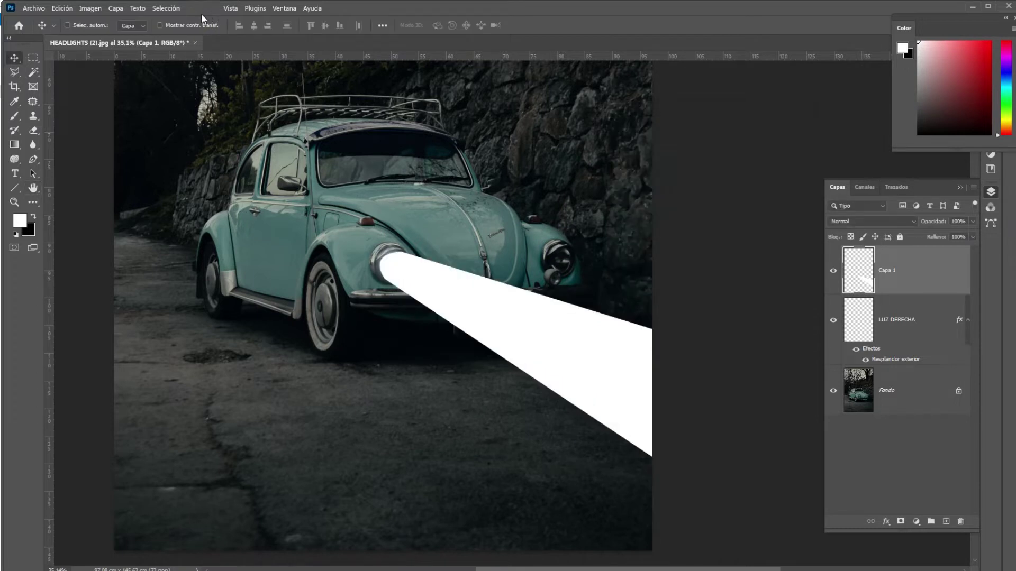
Step: Apply a Field Blur of about 197 px to the white beam, pinned on the beam
{"action": "left_click", "coordinate": [195, 9]}
{"action": "mouse_move", "coordinate": [238, 192]}
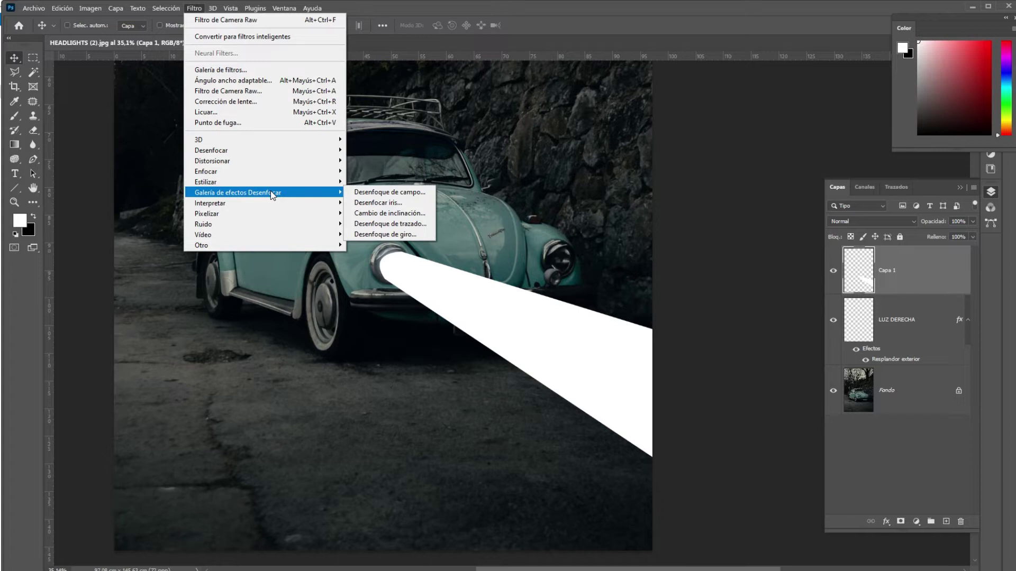
{"action": "left_click", "coordinate": [407, 193]}
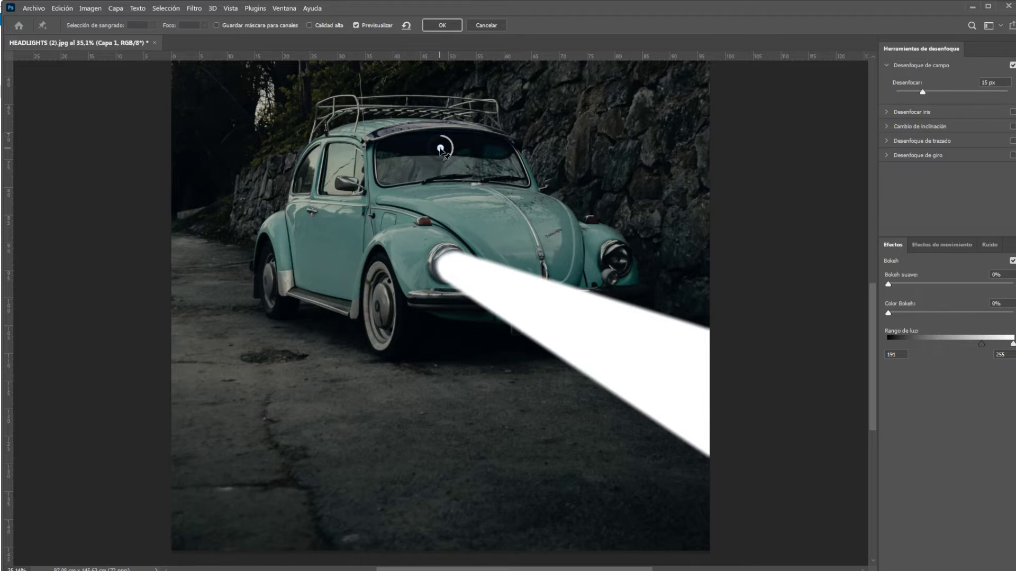
{"action": "left_click_drag", "start_coordinate": [442, 149], "coordinate": [434, 172]}
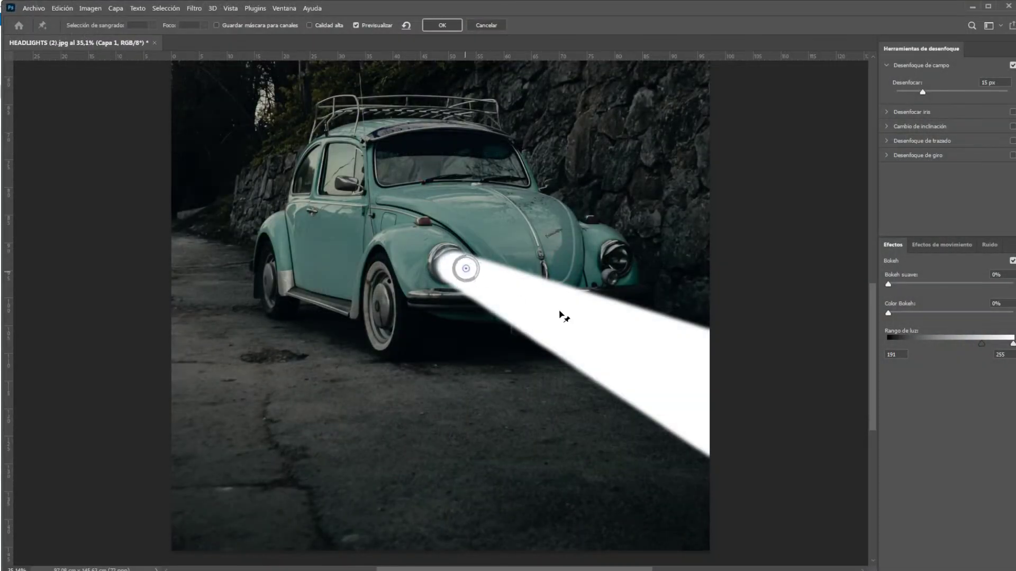
{"action": "mouse_move", "coordinate": [432, 171]}
{"action": "left_mouse_down"}
{"action": "mouse_move", "coordinate": [590, 321]}
{"action": "mouse_move", "coordinate": [459, 268]}
{"action": "left_mouse_up"}
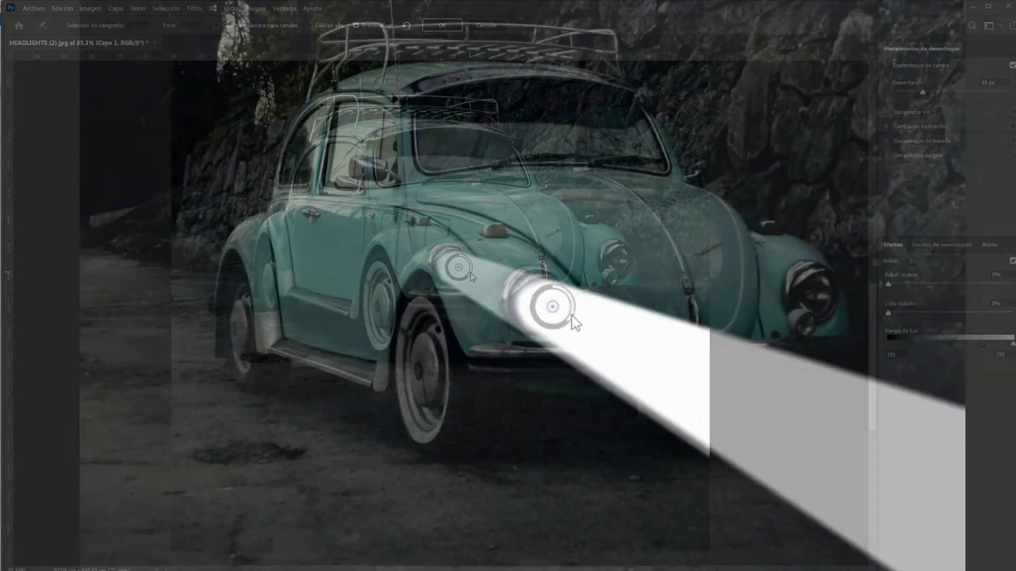
{"action": "left_click_drag", "start_coordinate": [473, 275], "coordinate": [449, 275]}
{"action": "left_click_drag", "start_coordinate": [536, 318], "coordinate": [542, 312]}
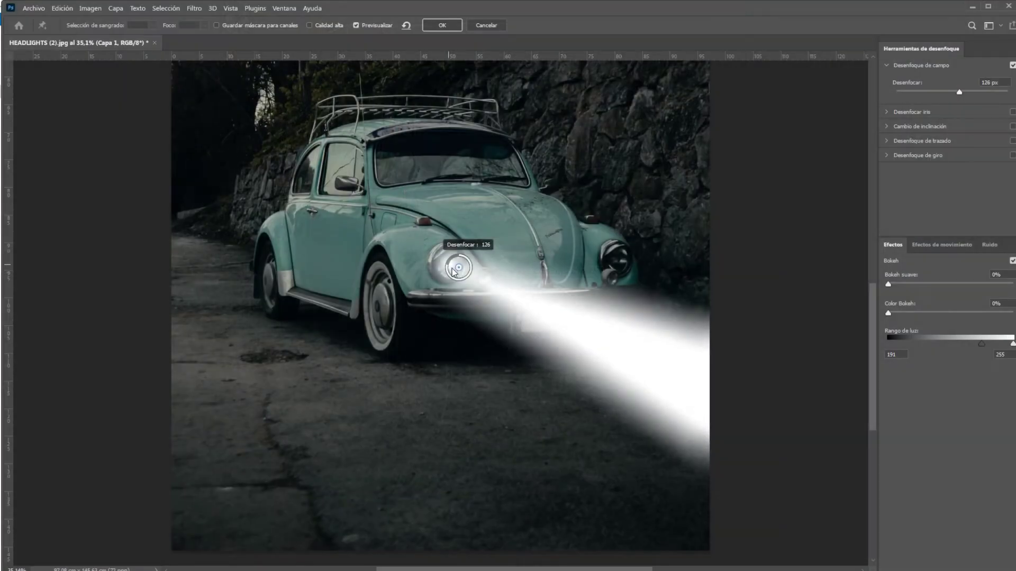
{"action": "mouse_move", "coordinate": [454, 271]}
{"action": "left_mouse_down"}
{"action": "mouse_move", "coordinate": [441, 274]}
{"action": "mouse_move", "coordinate": [476, 275]}
{"action": "mouse_move", "coordinate": [442, 274]}
{"action": "left_mouse_up"}
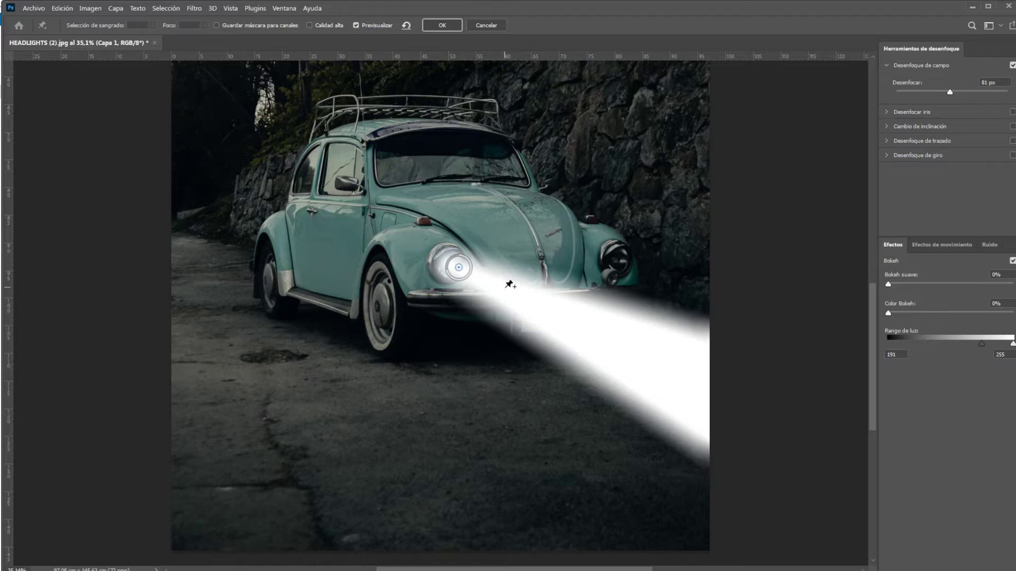
{"action": "left_click", "coordinate": [625, 345]}
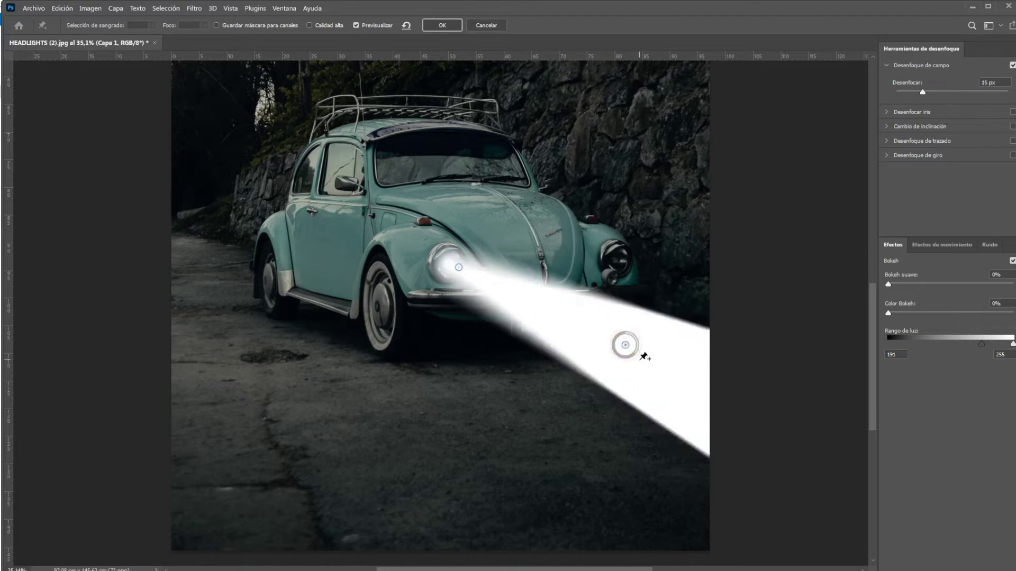
{"action": "mouse_move", "coordinate": [633, 358]}
{"action": "left_mouse_down"}
{"action": "mouse_move", "coordinate": [603, 334]}
{"action": "mouse_move", "coordinate": [658, 366]}
{"action": "left_mouse_up"}
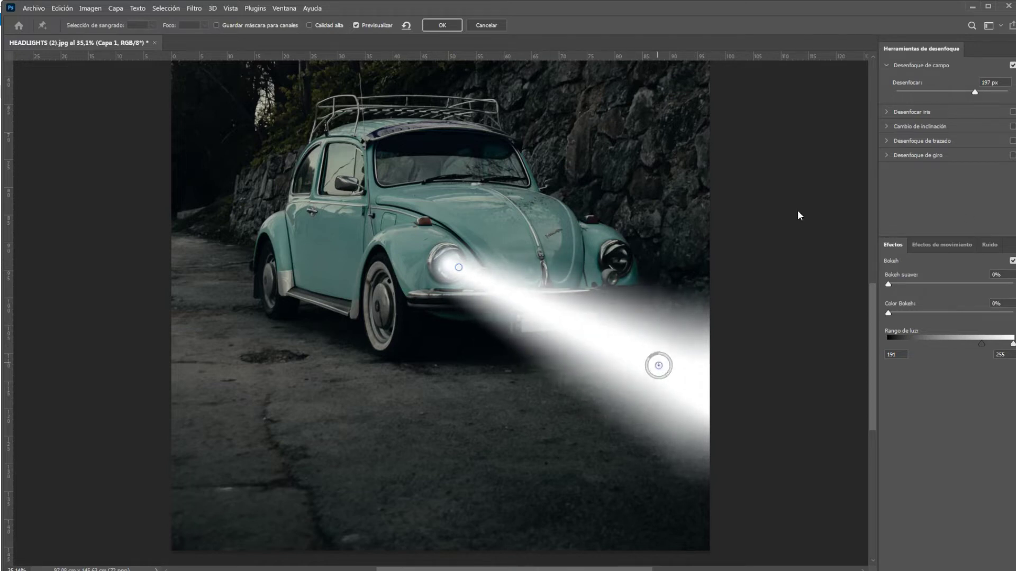
{"action": "left_click", "coordinate": [438, 25]}
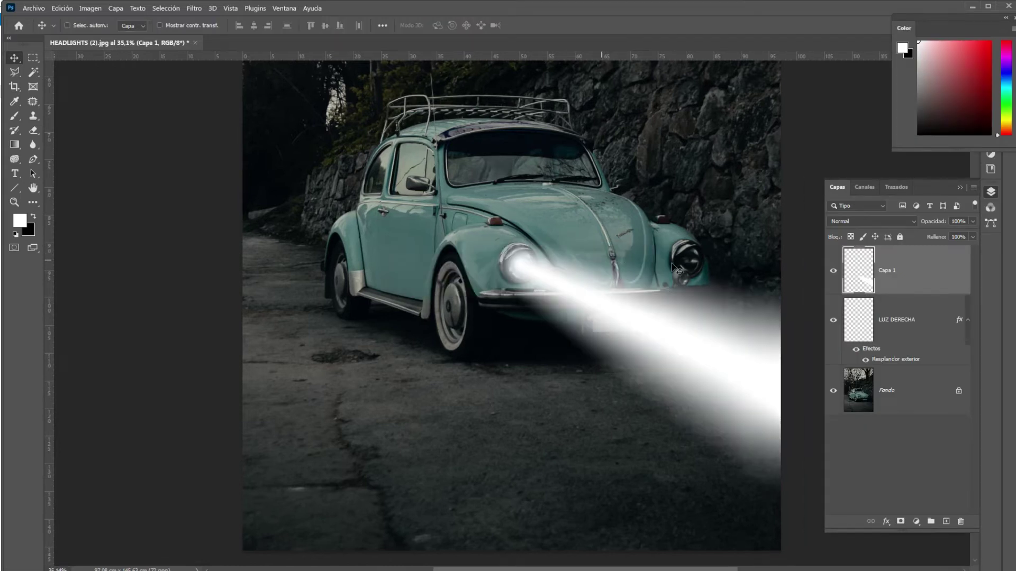
Step: Set the beam layer Capa 1 to 90% opacity
{"action": "left_click", "coordinate": [974, 222]}
{"action": "left_click", "coordinate": [954, 234]}
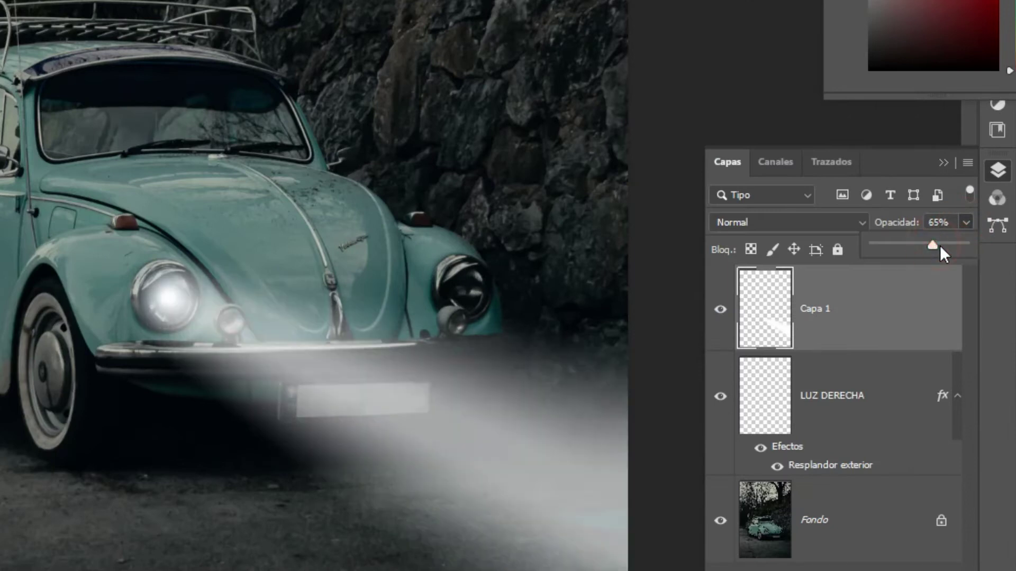
{"action": "left_click_drag", "start_coordinate": [939, 246], "coordinate": [967, 236]}
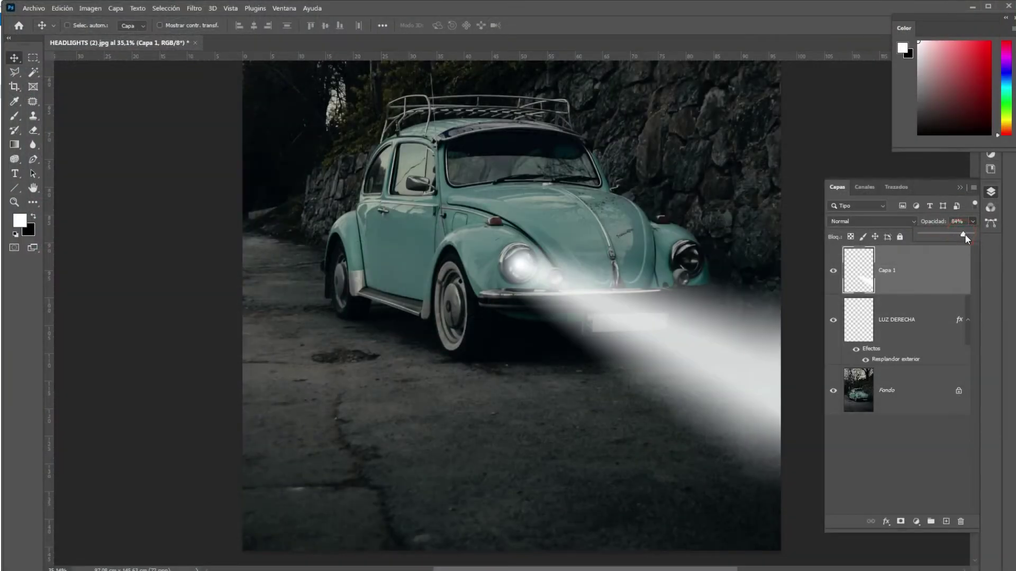
{"action": "left_click", "coordinate": [931, 265]}
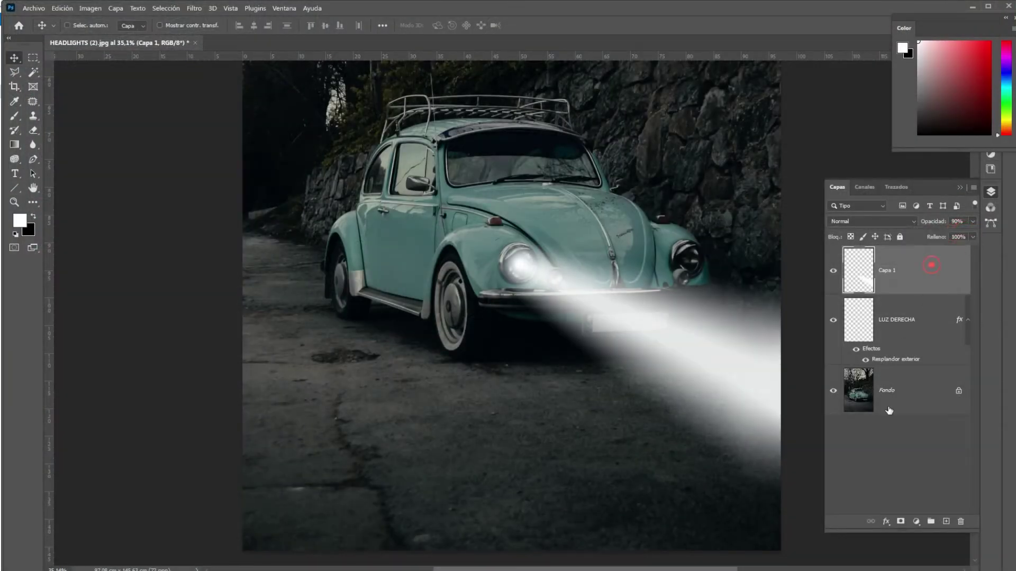
Step: Add a layer mask and fade the beam toward its right end with a black gradient
{"action": "left_click", "coordinate": [901, 521]}
{"action": "scroll", "coordinate": [529, 338], "scroll_direction": "down", "scroll_amount": 1}
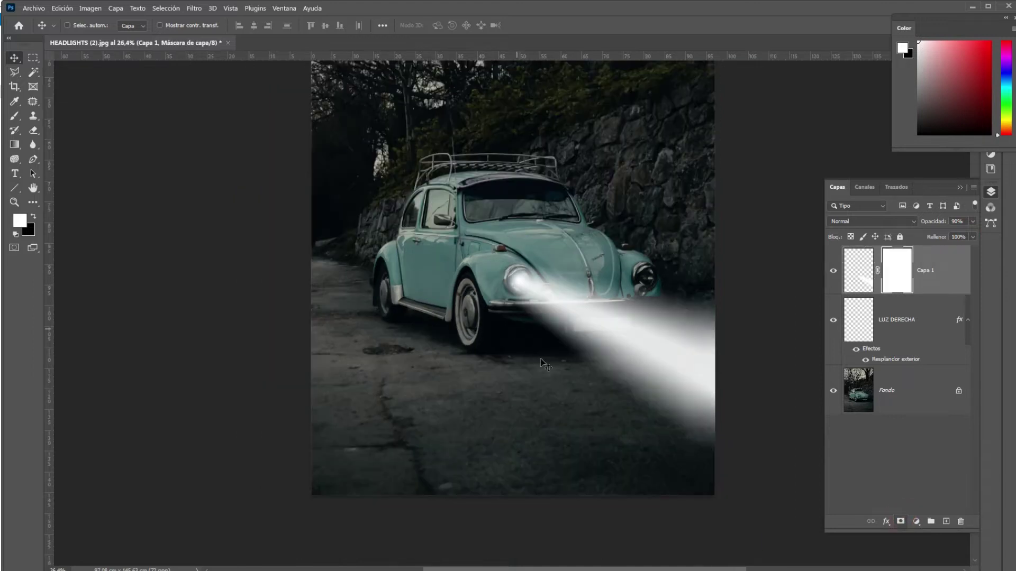
{"action": "scroll", "coordinate": [545, 365], "scroll_direction": "down", "scroll_amount": 2}
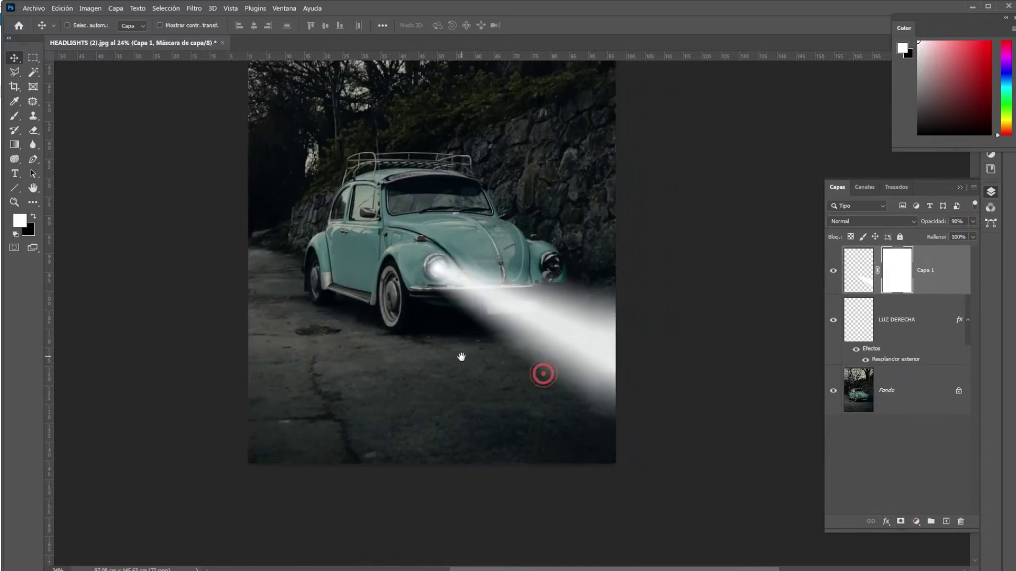
{"action": "left_click", "coordinate": [14, 144]}
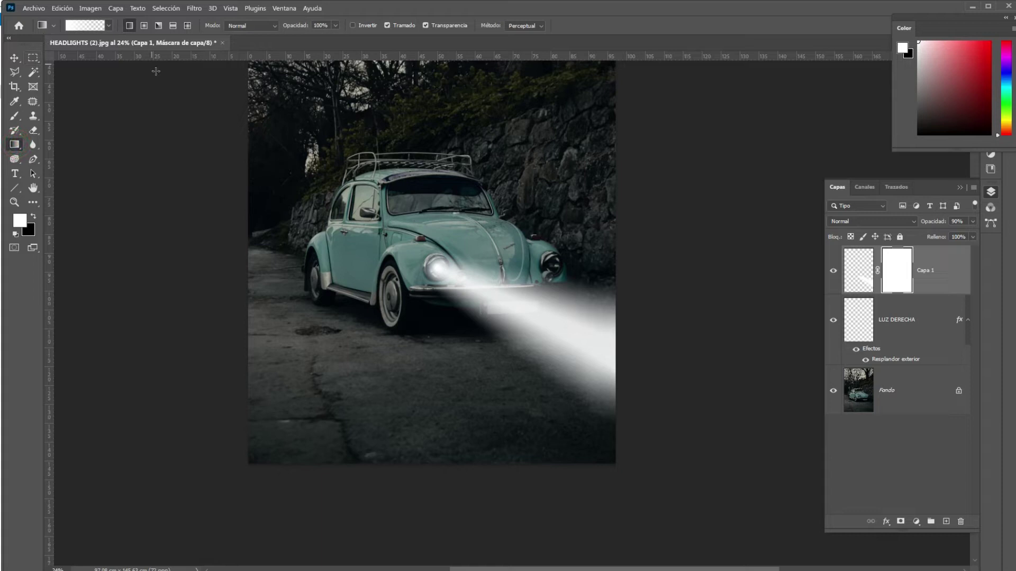
{"action": "key", "text": "x"}
{"action": "mouse_move", "coordinate": [653, 372]}
{"action": "left_mouse_down"}
{"action": "mouse_move", "coordinate": [594, 298]}
{"action": "mouse_move", "coordinate": [687, 349]}
{"action": "mouse_move", "coordinate": [615, 342]}
{"action": "left_mouse_up"}
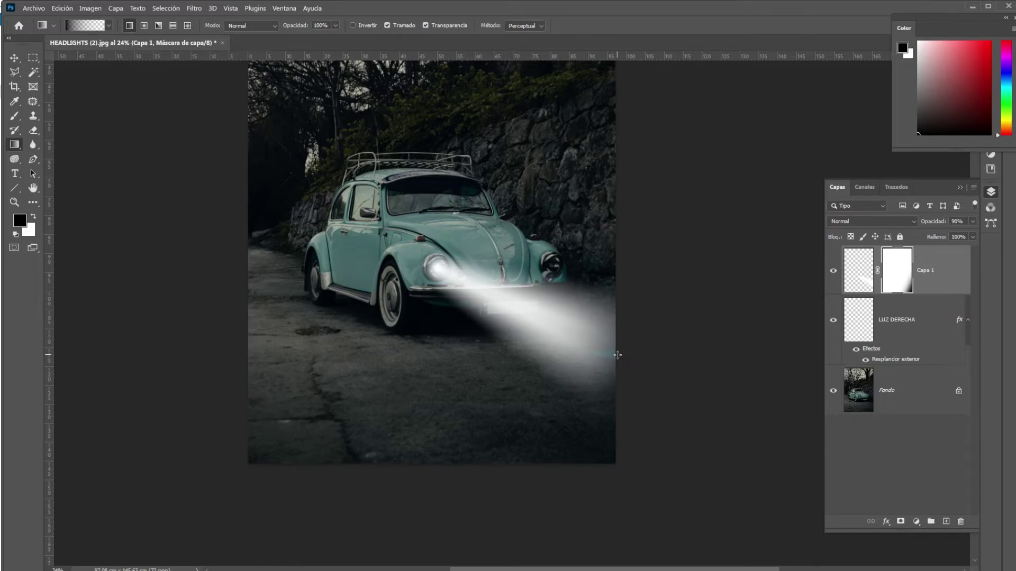
{"action": "left_click", "coordinate": [930, 303]}
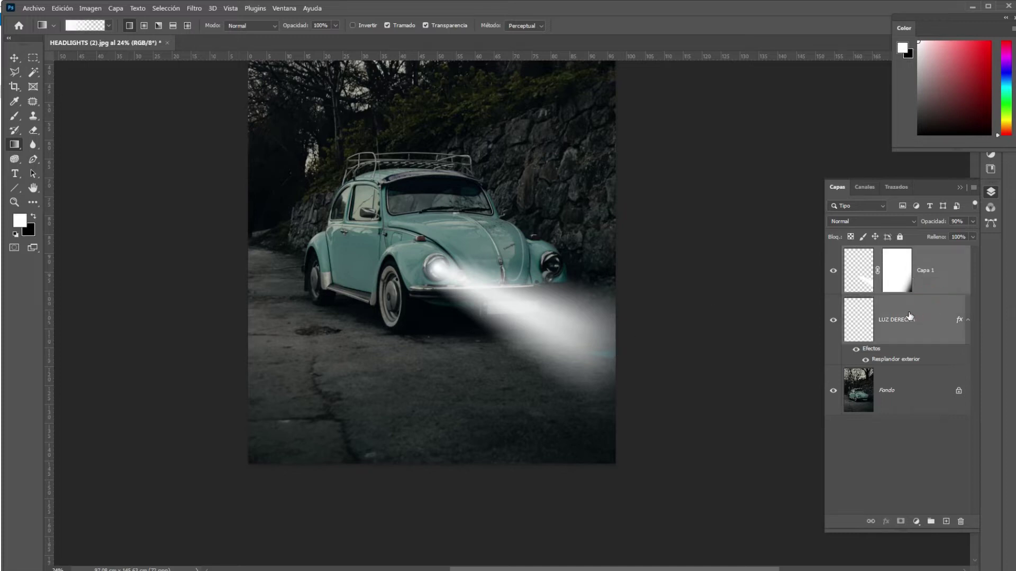
Step: Group the beam and glow layers, duplicate the group, and move the copy onto the right headlight
{"action": "left_click", "coordinate": [932, 522]}
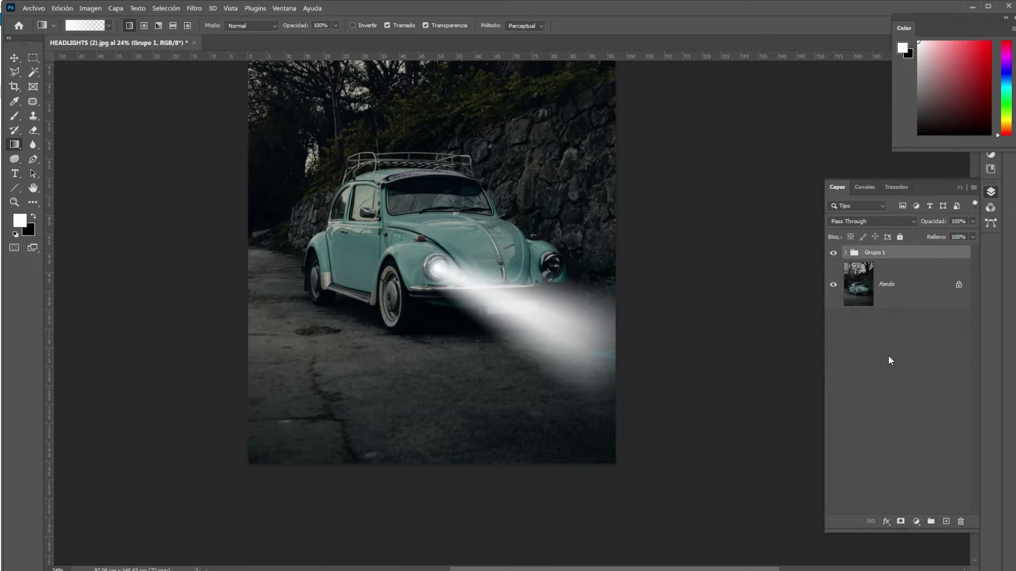
{"action": "key", "text": "ctrl+j"}
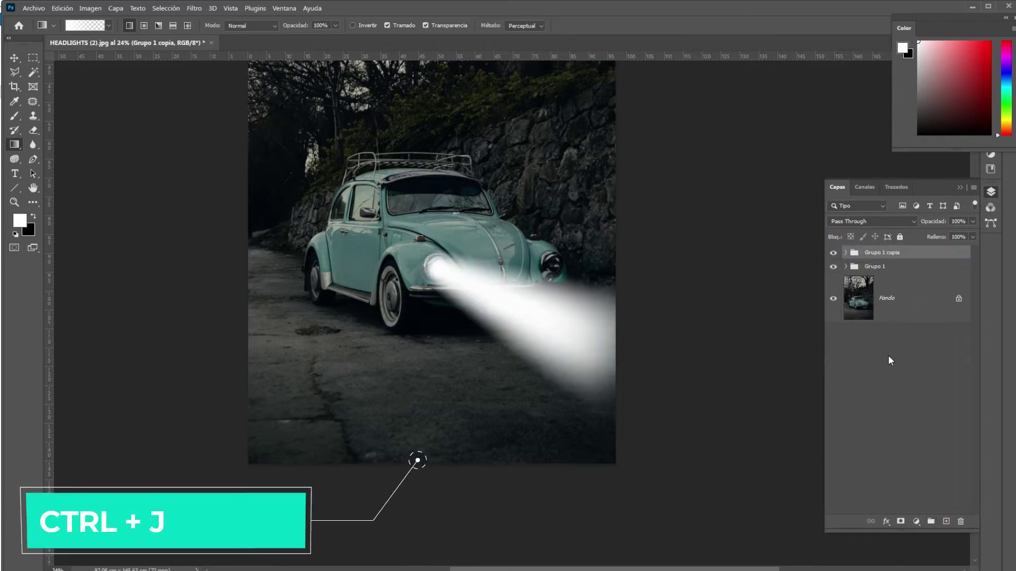
{"action": "key", "text": "v"}
{"action": "left_click_drag", "start_coordinate": [506, 279], "coordinate": [620, 276]}
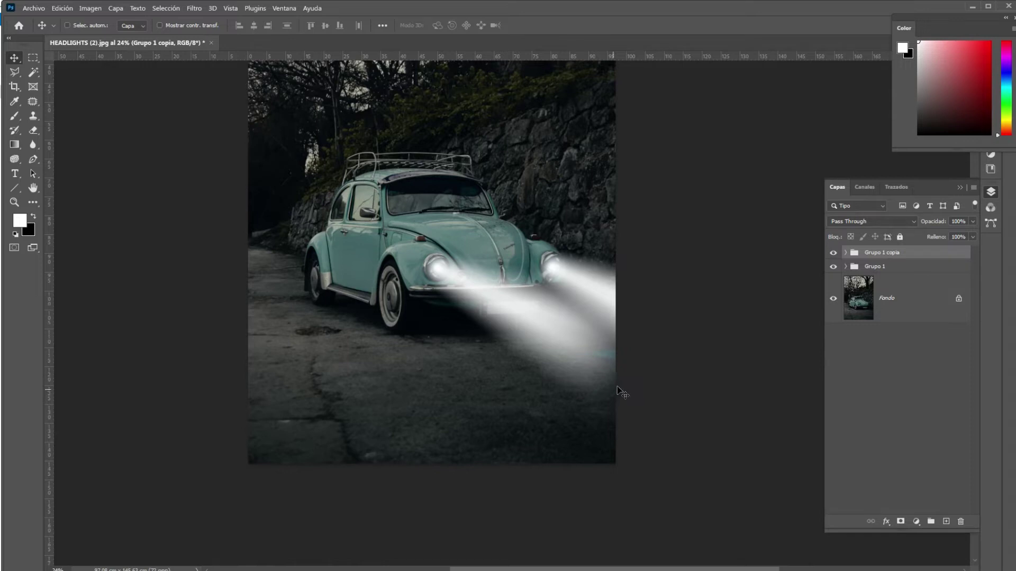
{"action": "left_click", "coordinate": [900, 300]}
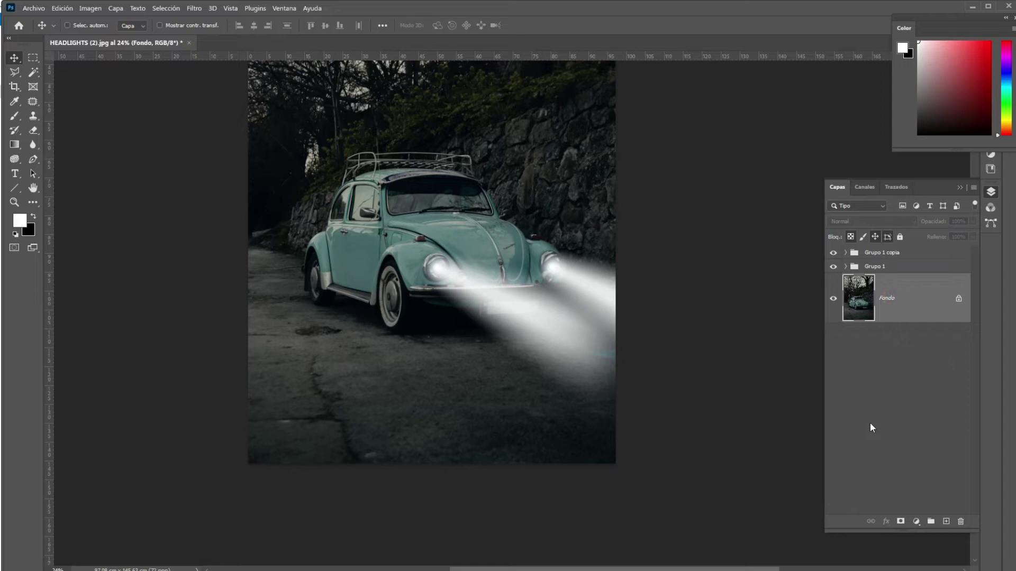
Step: Add a strongly brightening Curves layer above Fondo with its mask inverted to black
{"action": "left_click", "coordinate": [915, 521]}
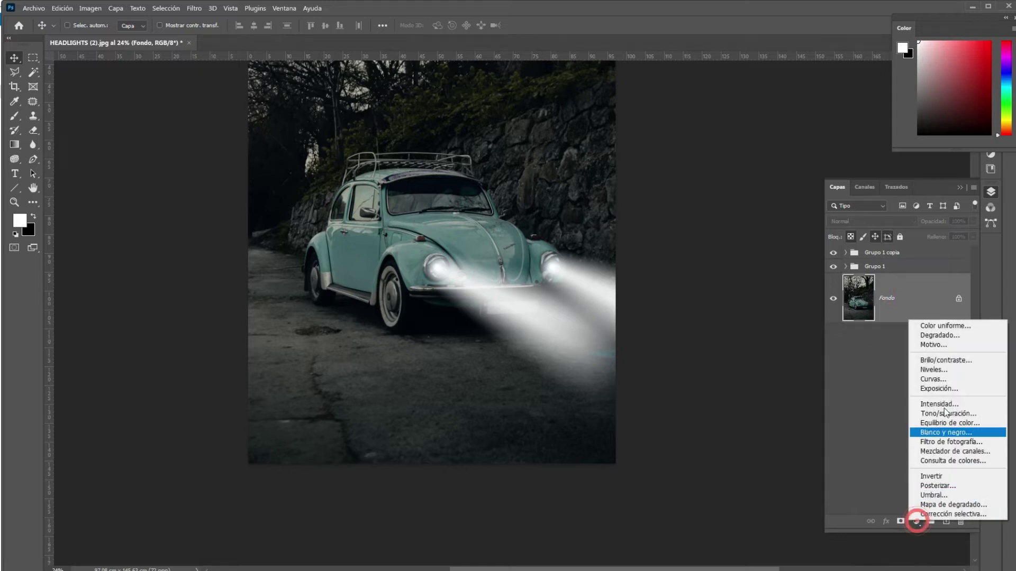
{"action": "left_click", "coordinate": [950, 376]}
{"action": "left_click_drag", "start_coordinate": [906, 246], "coordinate": [888, 215]}
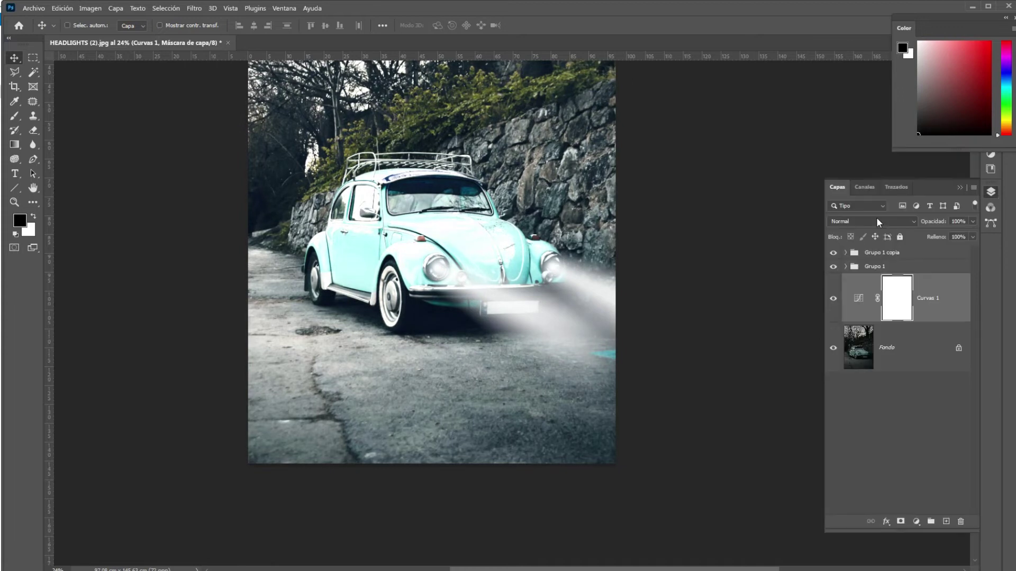
{"action": "key", "text": "ctrl+i"}
Step: Paint white on the Curves mask over the fog lights, headlights and chrome bumper edge
{"action": "key", "text": "b"}
{"action": "scroll", "coordinate": [373, 262], "scroll_direction": "up", "scroll_amount": 1}
{"action": "key", "text": "x"}
{"action": "scroll", "coordinate": [373, 261], "scroll_direction": "up", "scroll_amount": 6}
{"action": "scroll", "coordinate": [467, 329], "scroll_direction": "up", "scroll_amount": 6}
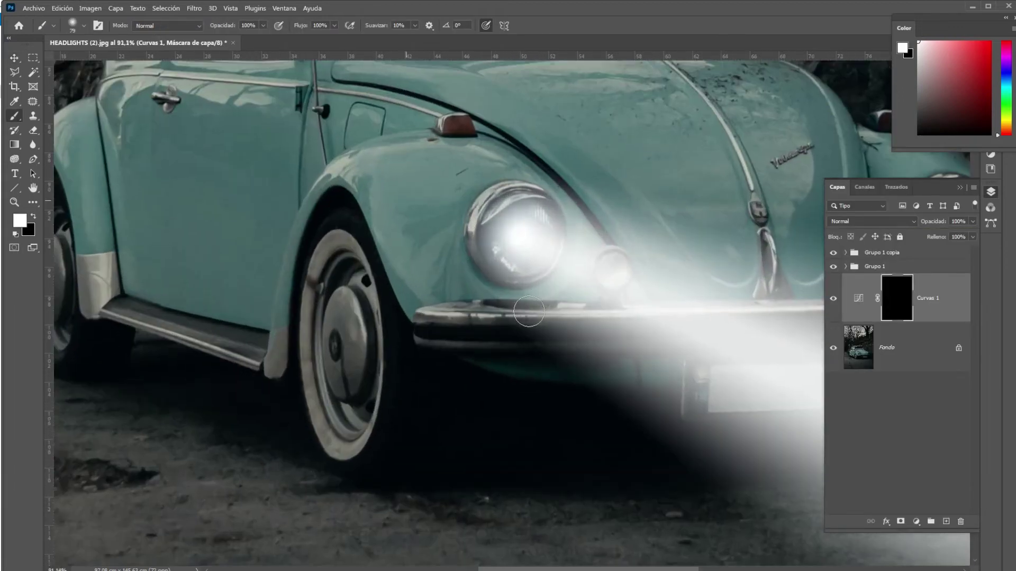
{"action": "scroll", "coordinate": [529, 264], "scroll_direction": "up", "scroll_amount": 6}
{"action": "mouse_move", "coordinate": [545, 251]}
{"action": "left_mouse_down"}
{"action": "mouse_move", "coordinate": [505, 273]}
{"action": "mouse_move", "coordinate": [413, 254]}
{"action": "left_mouse_up"}
{"action": "left_click_drag", "start_coordinate": [565, 290], "coordinate": [614, 291]}
{"action": "left_click_drag", "start_coordinate": [354, 353], "coordinate": [438, 348]}
{"action": "left_click_drag", "start_coordinate": [610, 363], "coordinate": [297, 364]}
{"action": "left_click_drag", "start_coordinate": [631, 354], "coordinate": [575, 353]}
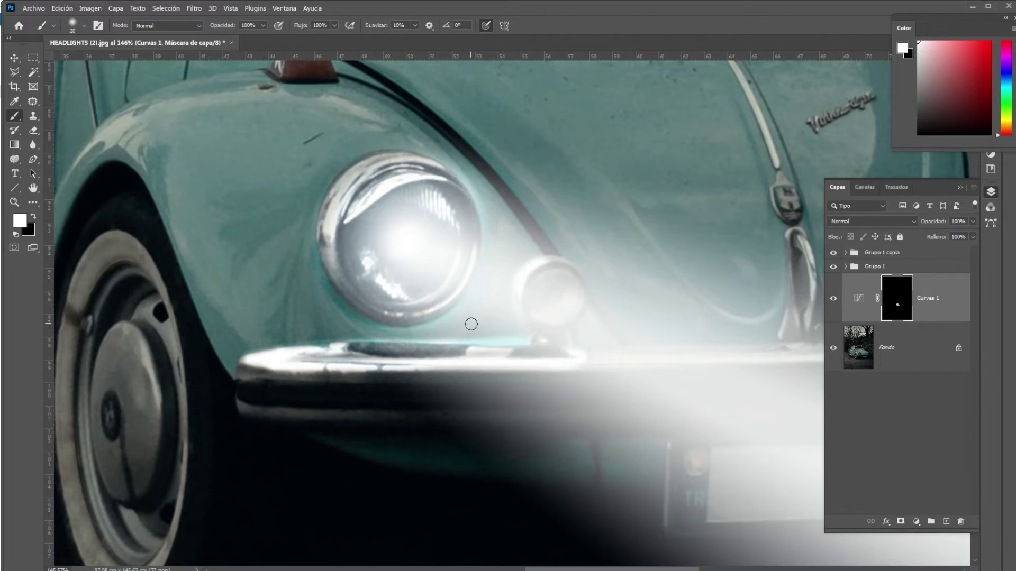
{"action": "left_click", "coordinate": [539, 330]}
{"action": "left_click_drag", "start_coordinate": [610, 283], "coordinate": [592, 296]}
Step: Zoom out to fit and toggle Curvas 1 visibility to compare before and after
{"action": "key", "text": "ctrl+0"}
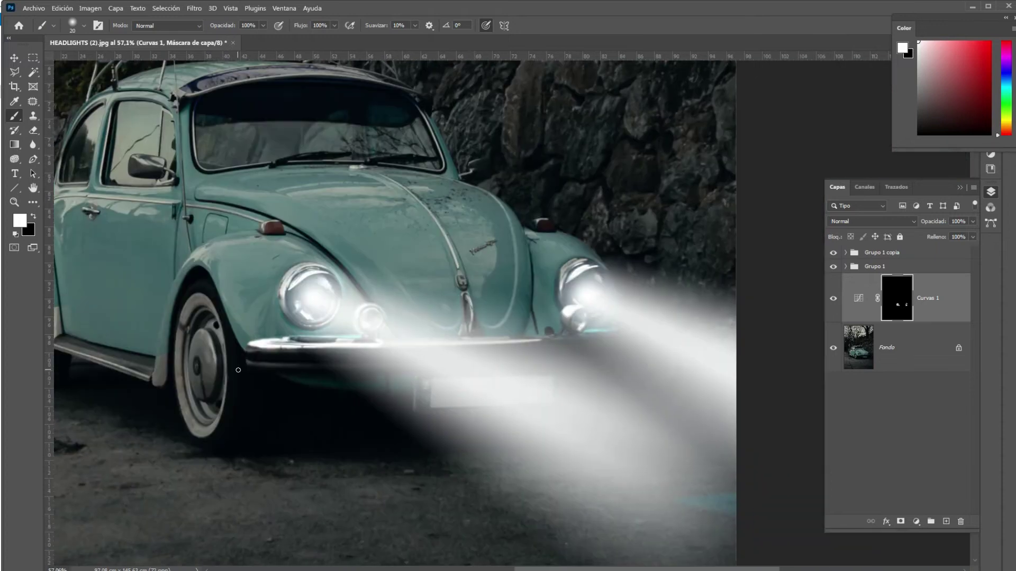
{"action": "left_click", "coordinate": [833, 298]}
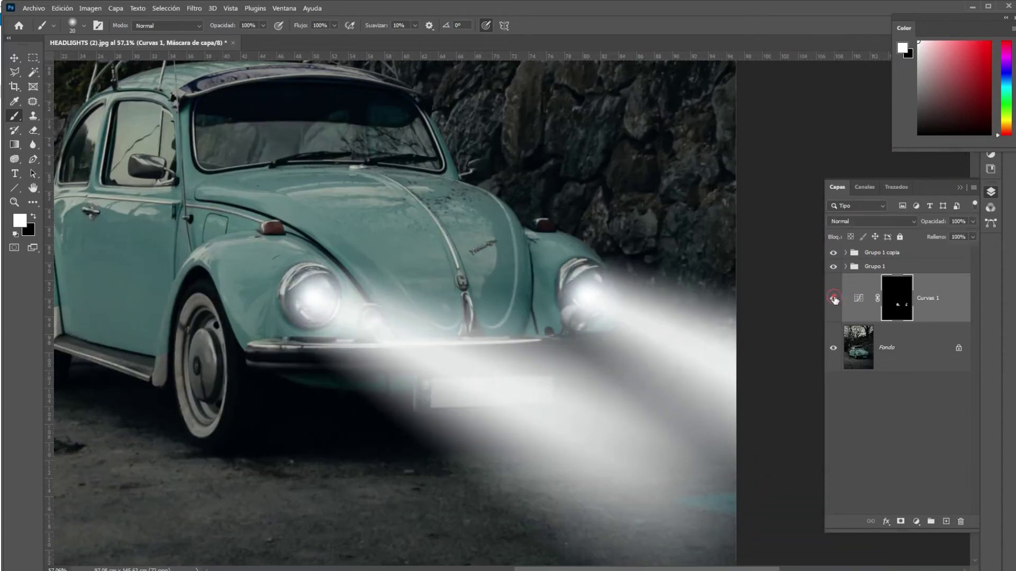
{"action": "left_click", "coordinate": [833, 299]}
{"action": "left_click", "coordinate": [833, 298]}
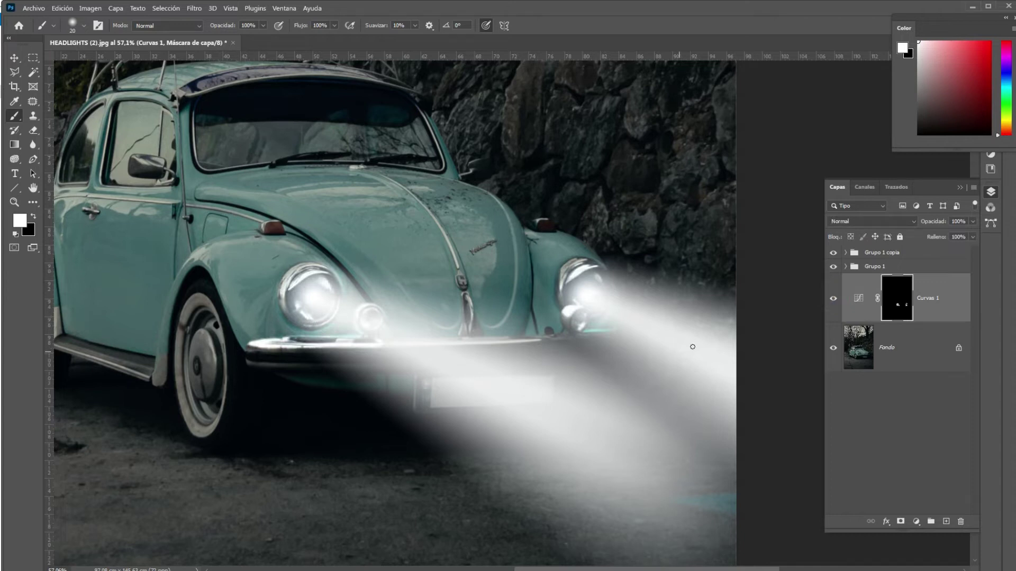
Step: Feather the Curvas 1 mask to about 9 px in Properties
{"action": "double_click", "coordinate": [894, 300]}
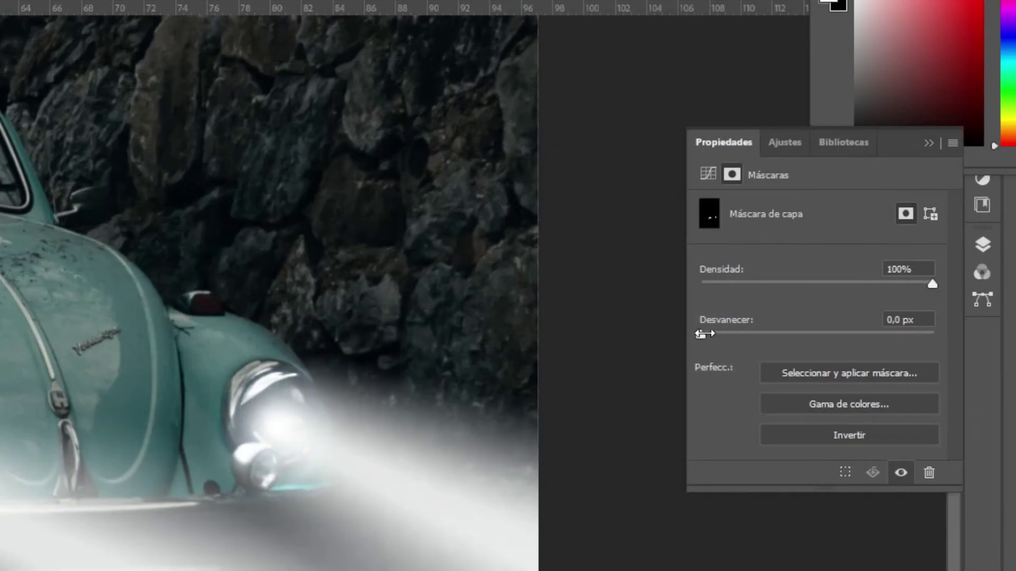
{"action": "left_click_drag", "start_coordinate": [710, 339], "coordinate": [864, 236]}
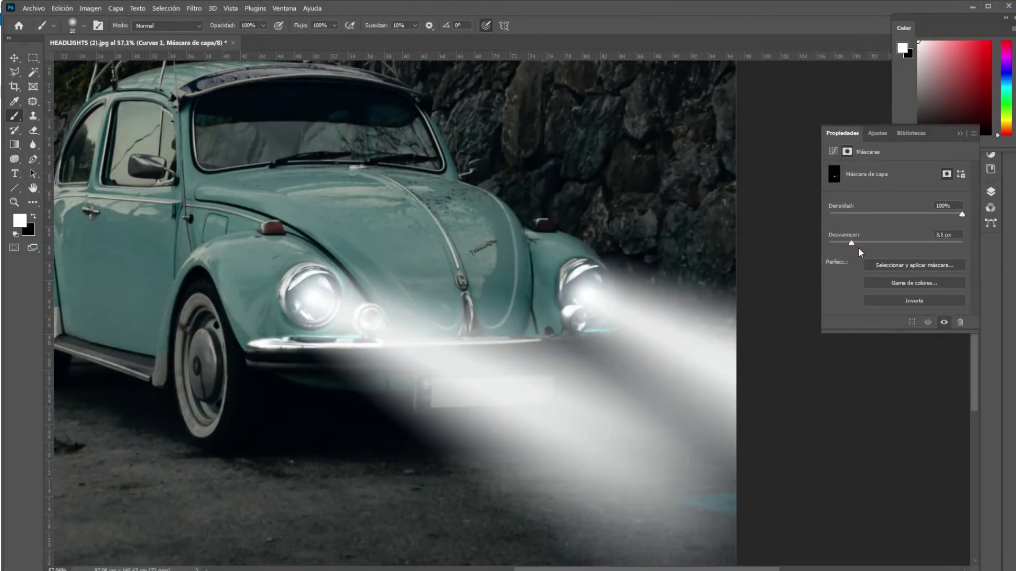
{"action": "left_click", "coordinate": [874, 244]}
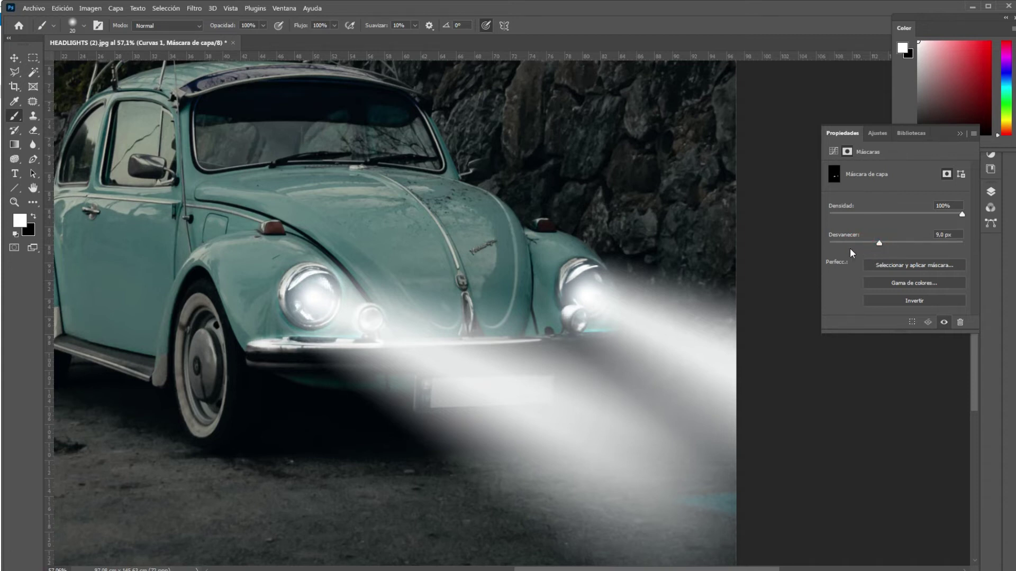
{"action": "key", "text": "F7"}
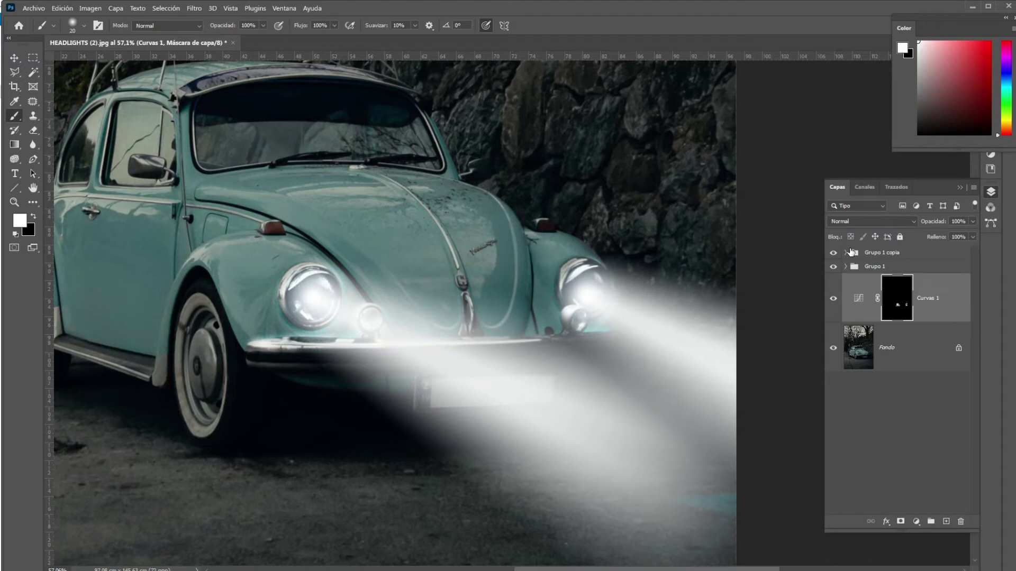
Step: Add another brightening Curves layer with its mask inverted to black
{"action": "left_click", "coordinate": [916, 522]}
{"action": "left_click", "coordinate": [938, 380]}
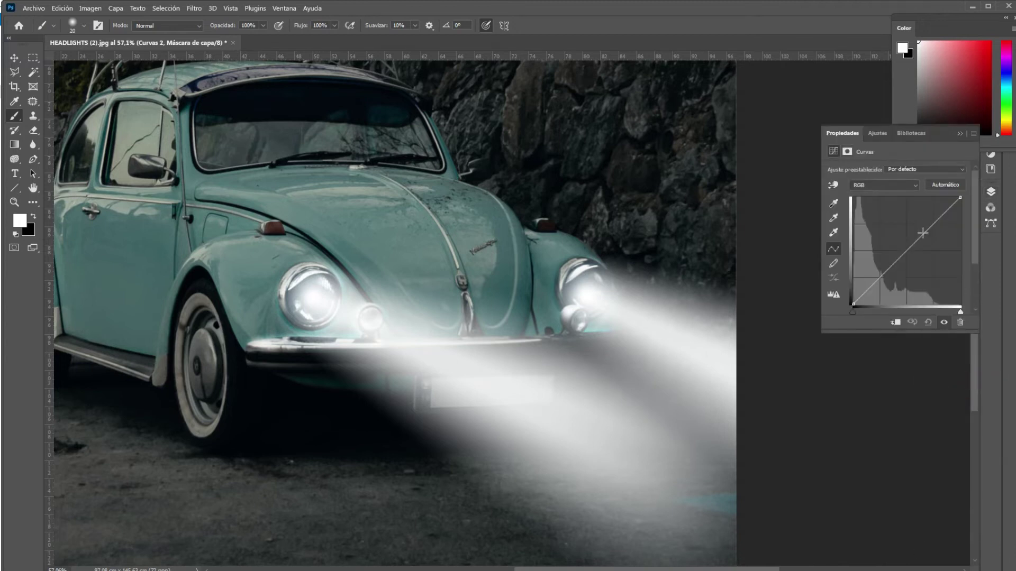
{"action": "left_click_drag", "start_coordinate": [923, 234], "coordinate": [898, 207]}
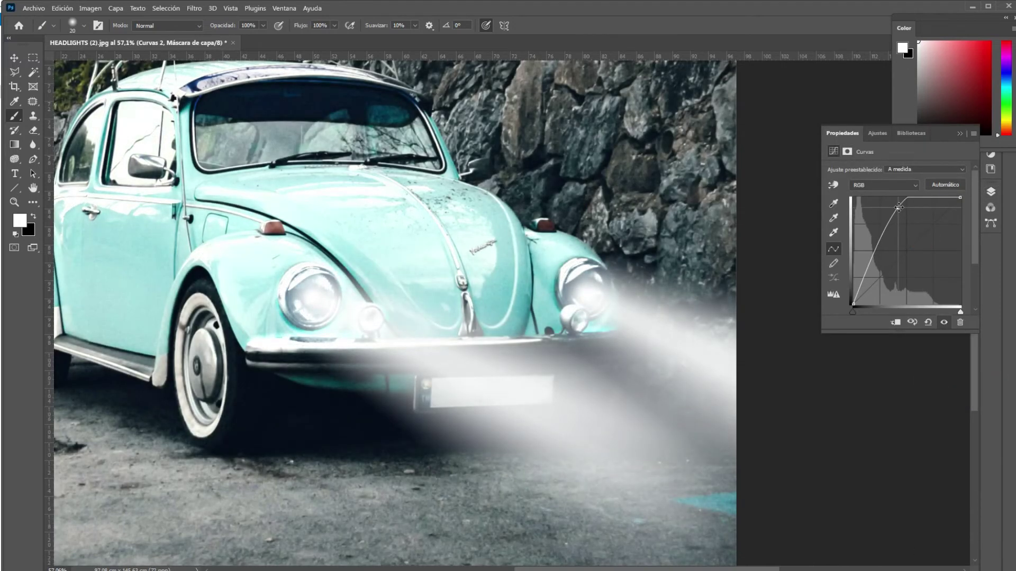
{"action": "key", "text": "ctrl+i"}
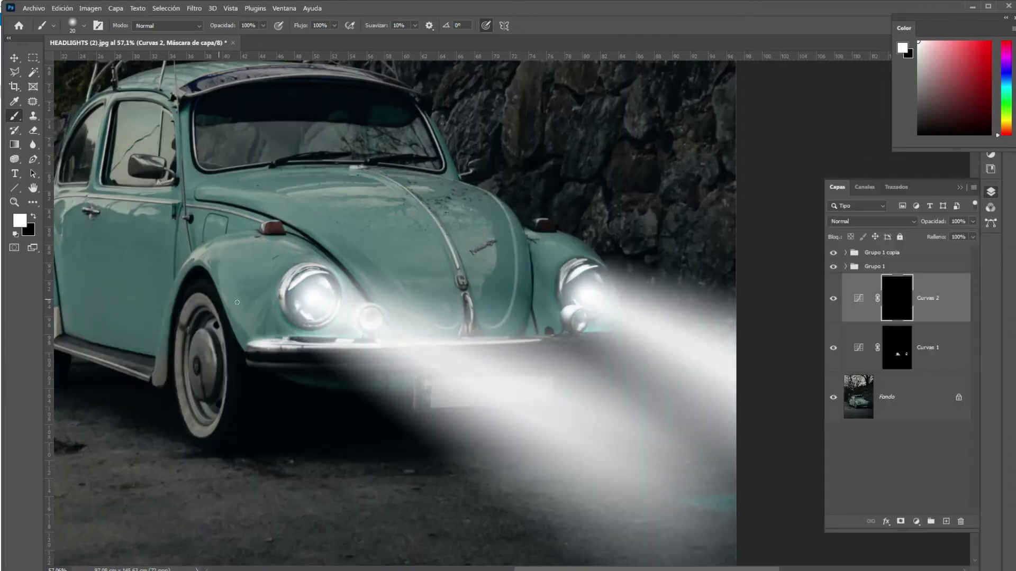
Step: Paint white on the new mask over the left and right fog lights
{"action": "scroll", "coordinate": [370, 317], "scroll_direction": "up", "scroll_amount": 1}
{"action": "scroll", "coordinate": [373, 318], "scroll_direction": "up", "scroll_amount": 1}
{"action": "scroll", "coordinate": [376, 318], "scroll_direction": "up", "scroll_amount": 1}
{"action": "scroll", "coordinate": [376, 319], "scroll_direction": "up", "scroll_amount": 1}
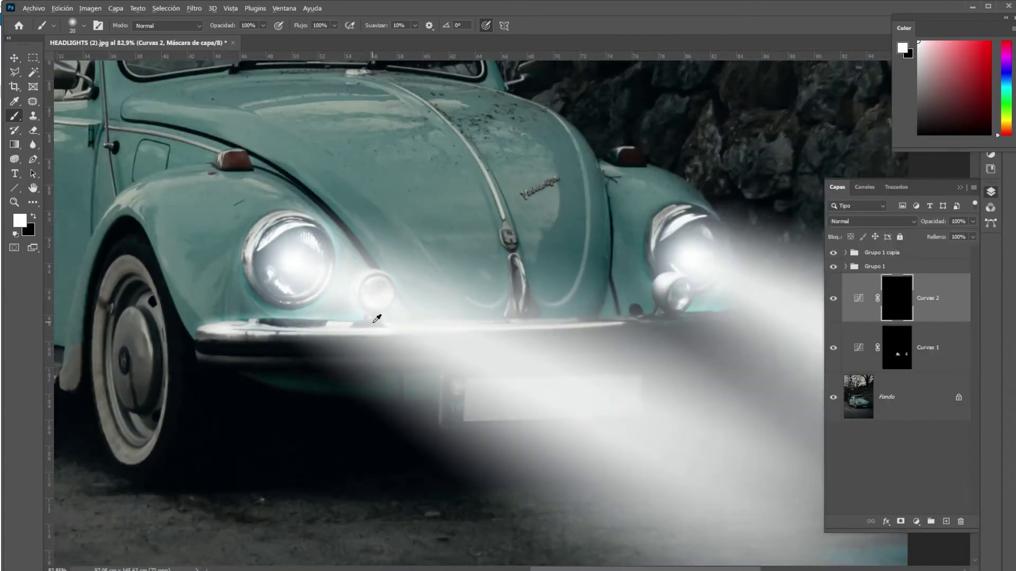
{"action": "left_click", "coordinate": [373, 299]}
{"action": "left_click", "coordinate": [672, 291]}
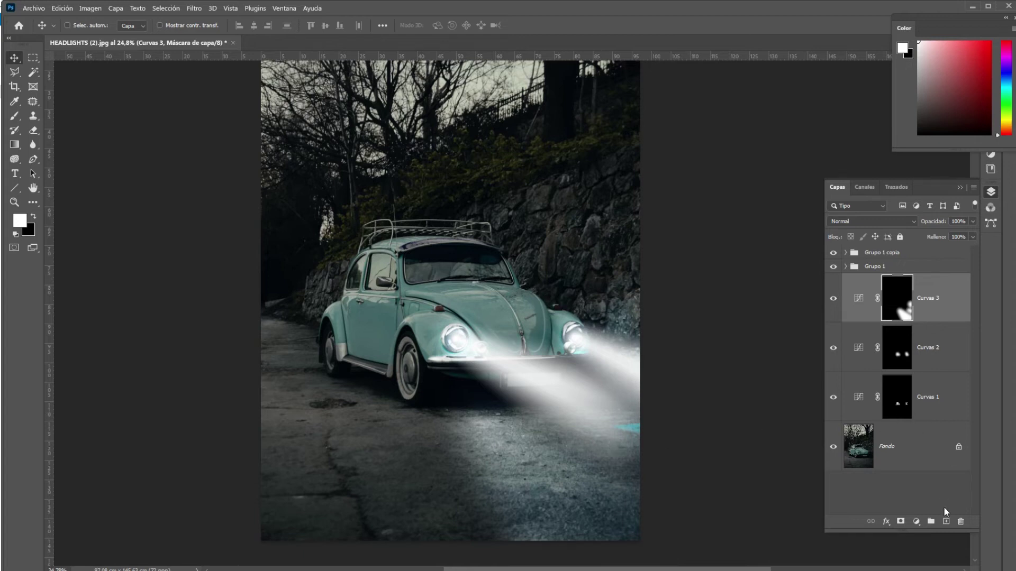
Step: Add a new layer filled with Negro (black), hide it, and select the background photo layer
{"action": "left_click", "coordinate": [946, 521]}
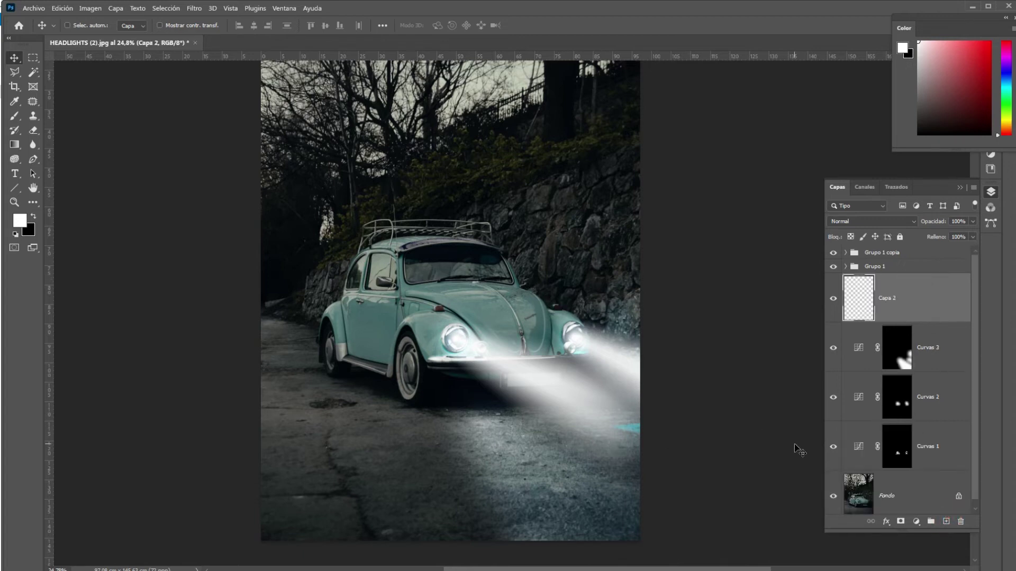
{"action": "key", "text": "shift+F5"}
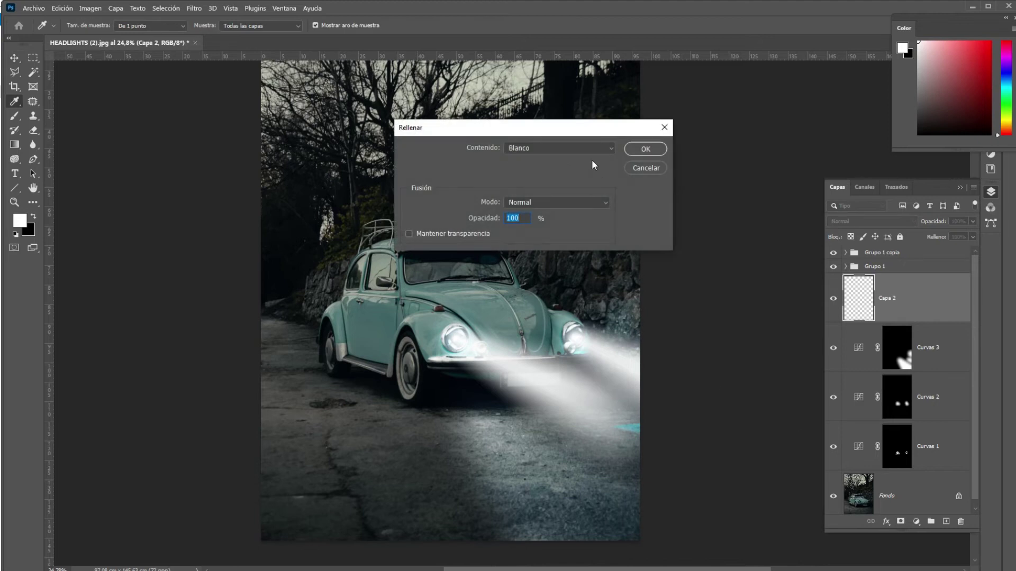
{"action": "left_click", "coordinate": [577, 148]}
{"action": "left_click", "coordinate": [594, 235]}
{"action": "key", "text": "Return"}
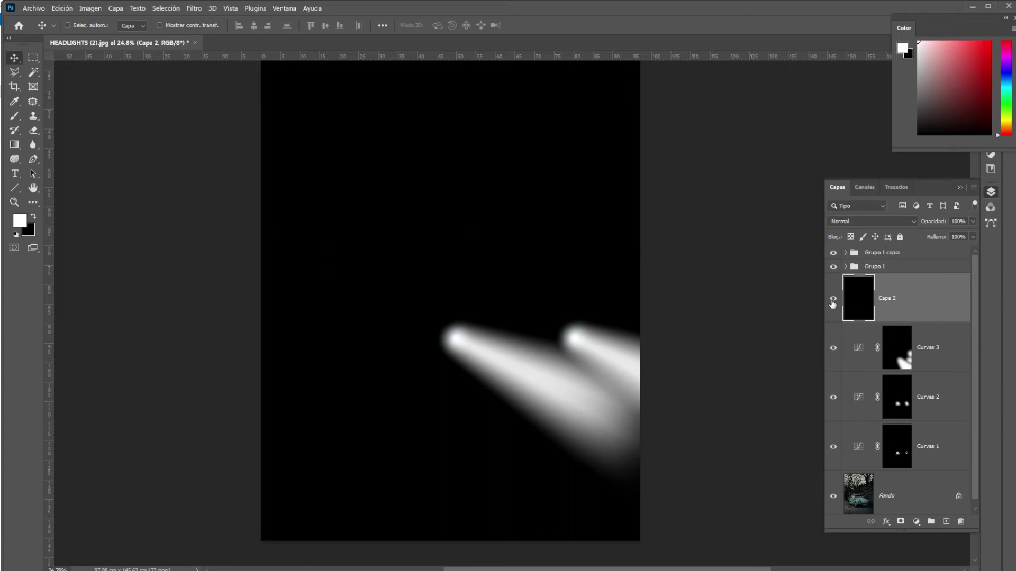
{"action": "left_click", "coordinate": [832, 299]}
{"action": "left_click", "coordinate": [919, 494]}
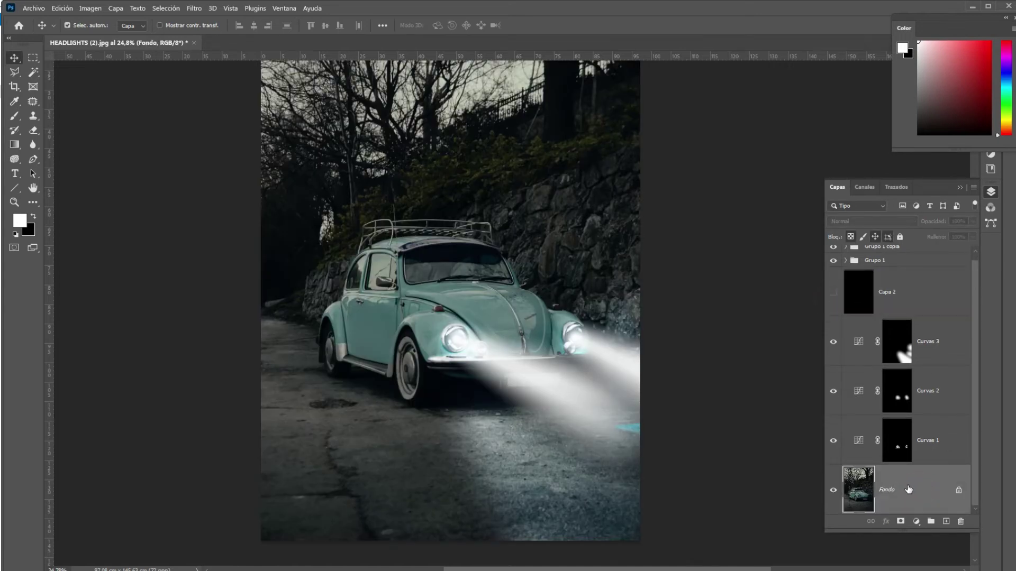
Step: Duplicate the Fondo layer and start a Lens Flare with the 105 mm Prime lens type
{"action": "key", "text": "ctrl+j"}
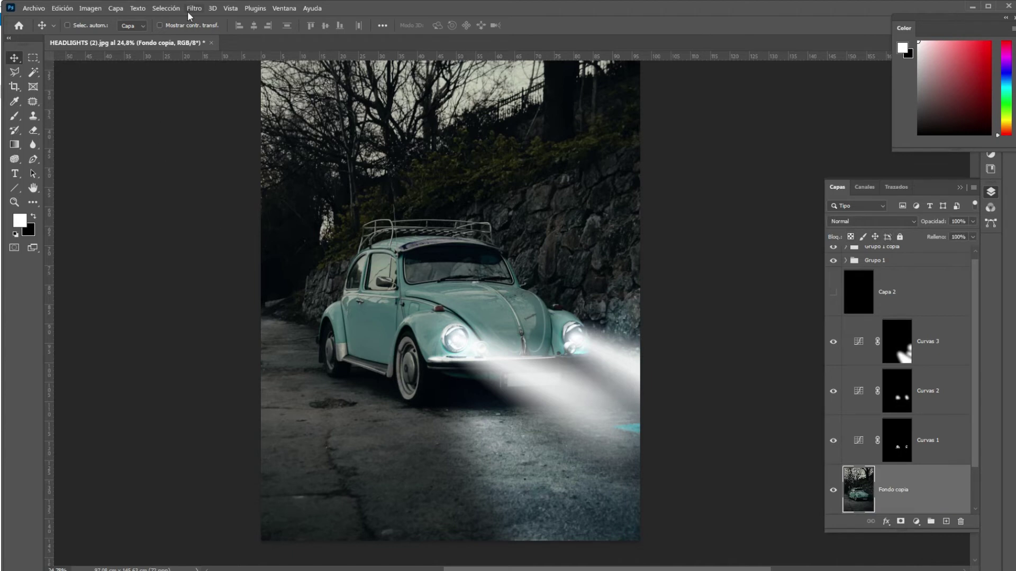
{"action": "left_click", "coordinate": [192, 8]}
{"action": "left_click", "coordinate": [193, 8]}
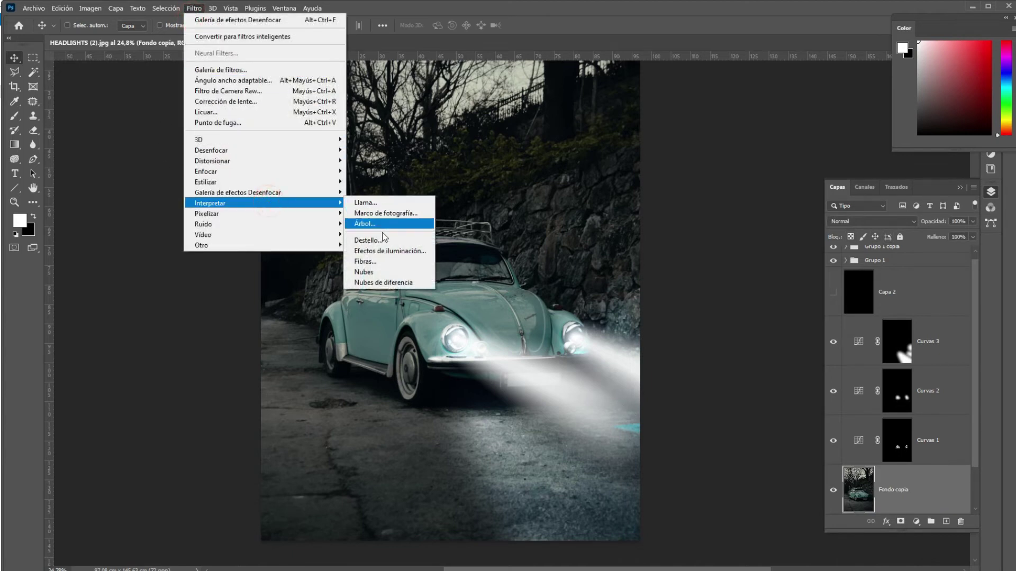
{"action": "mouse_move", "coordinate": [238, 203]}
{"action": "left_click", "coordinate": [387, 239]}
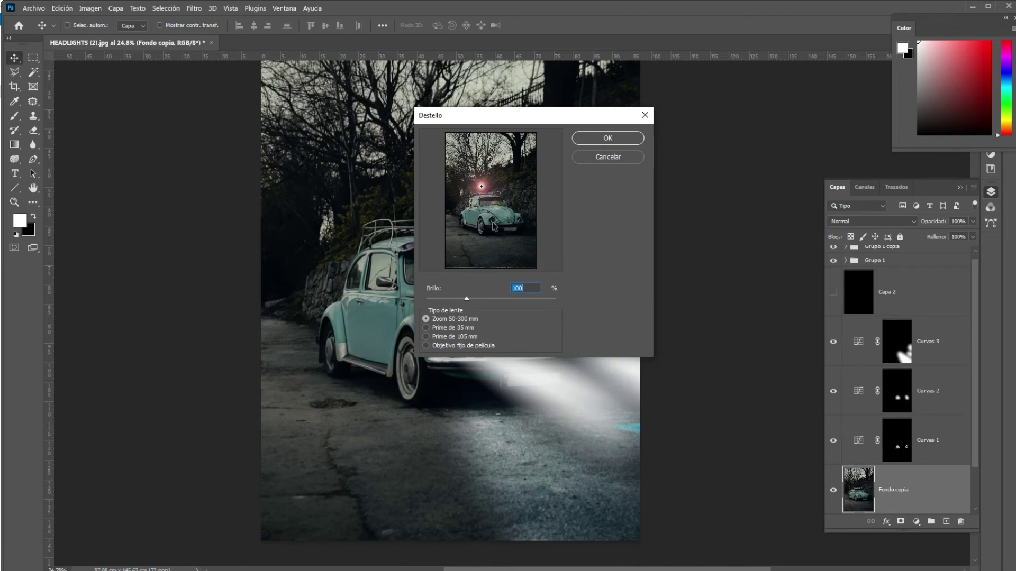
{"action": "left_click", "coordinate": [452, 327]}
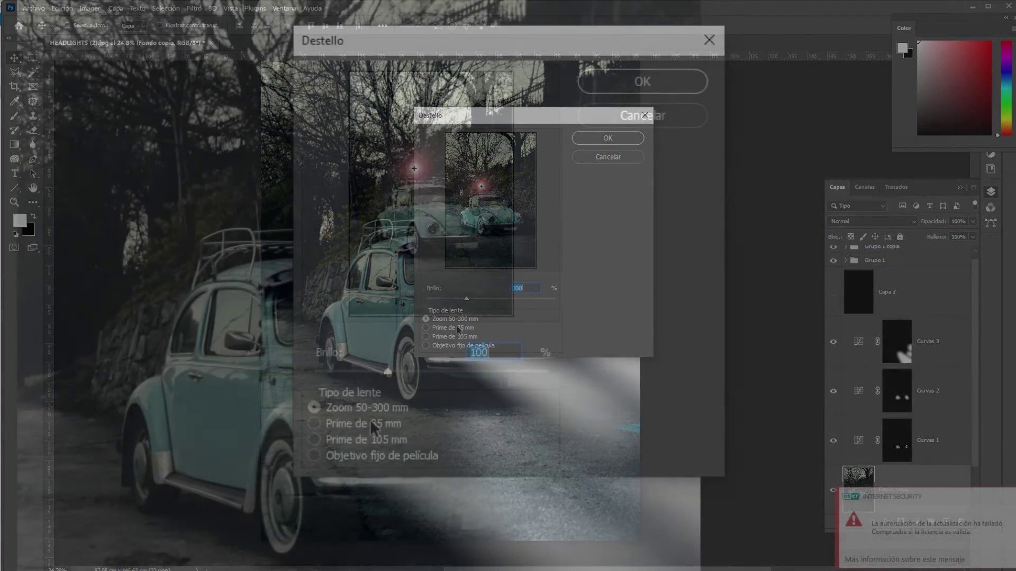
{"action": "left_click", "coordinate": [385, 439]}
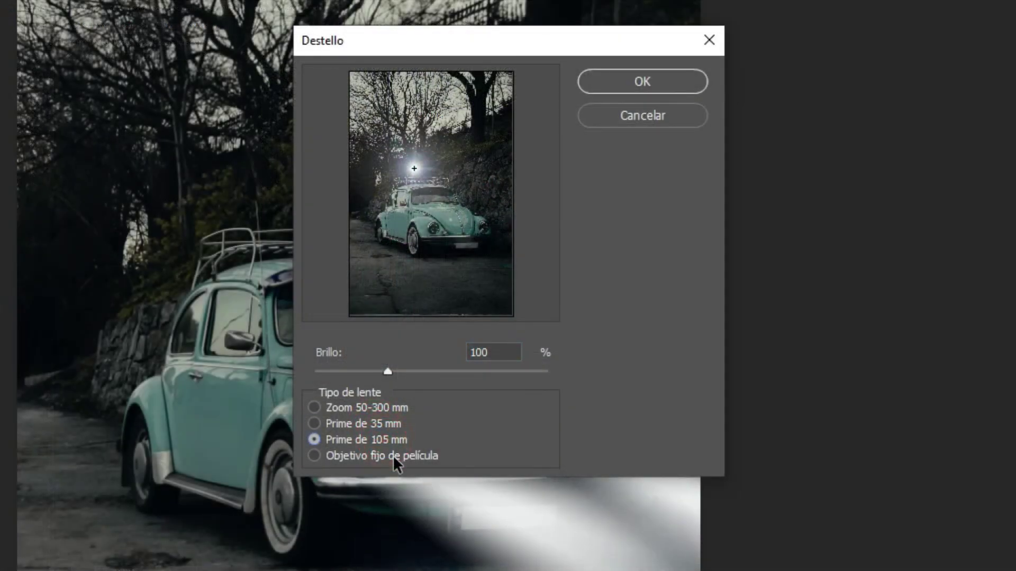
{"action": "left_click", "coordinate": [393, 454]}
{"action": "left_click", "coordinate": [392, 440]}
Step: Set the flare to about 75% brightness, centre it on the left headlight, and apply it
{"action": "mouse_move", "coordinate": [387, 372]}
{"action": "left_mouse_down"}
{"action": "mouse_move", "coordinate": [356, 371]}
{"action": "mouse_move", "coordinate": [422, 373]}
{"action": "mouse_move", "coordinate": [366, 380]}
{"action": "mouse_move", "coordinate": [461, 371]}
{"action": "mouse_move", "coordinate": [380, 379]}
{"action": "left_mouse_up"}
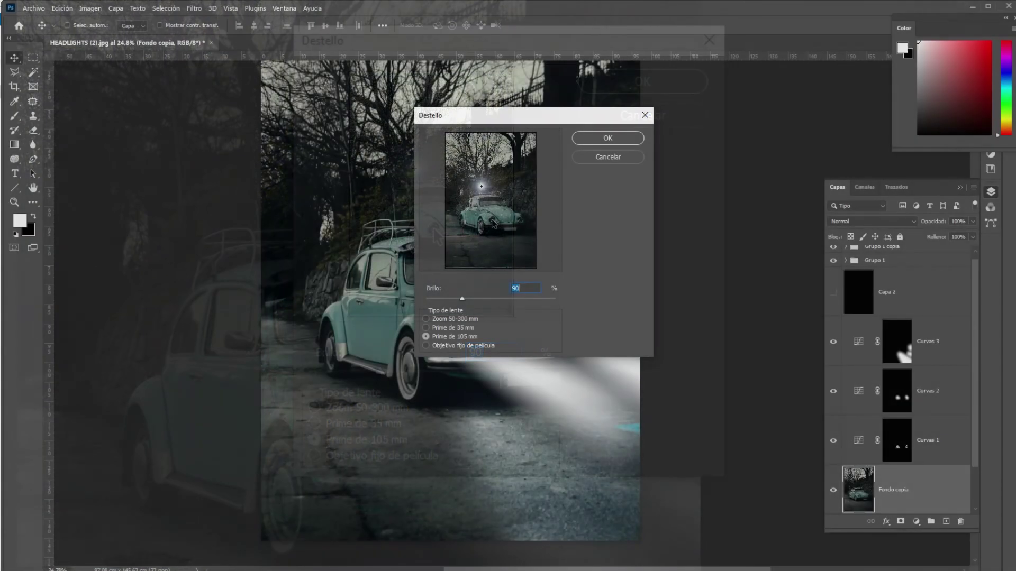
{"action": "left_click", "coordinate": [492, 221]}
{"action": "left_click_drag", "start_coordinate": [492, 223], "coordinate": [493, 228]}
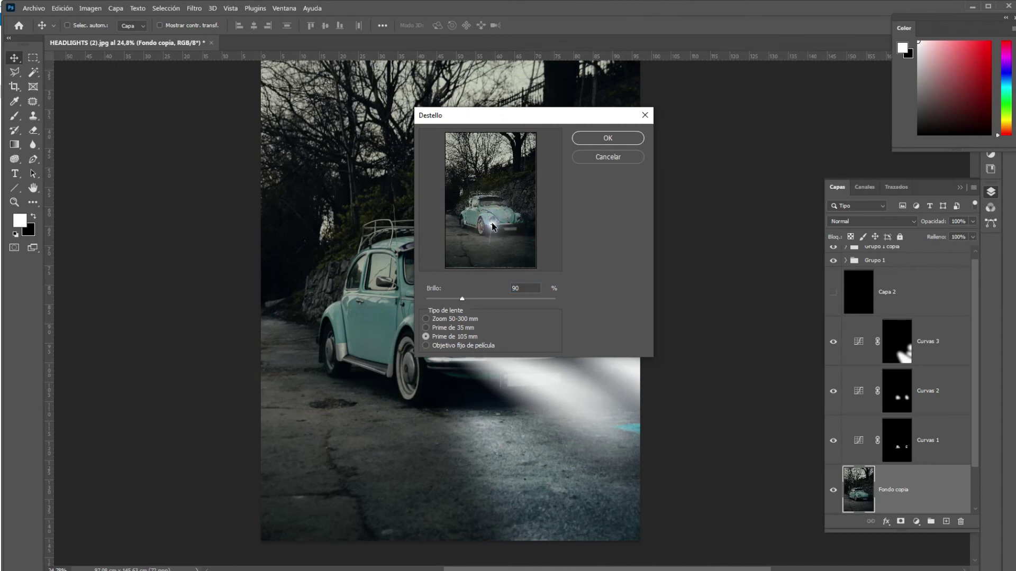
{"action": "left_click", "coordinate": [492, 219]}
{"action": "left_click_drag", "start_coordinate": [462, 299], "coordinate": [455, 293]}
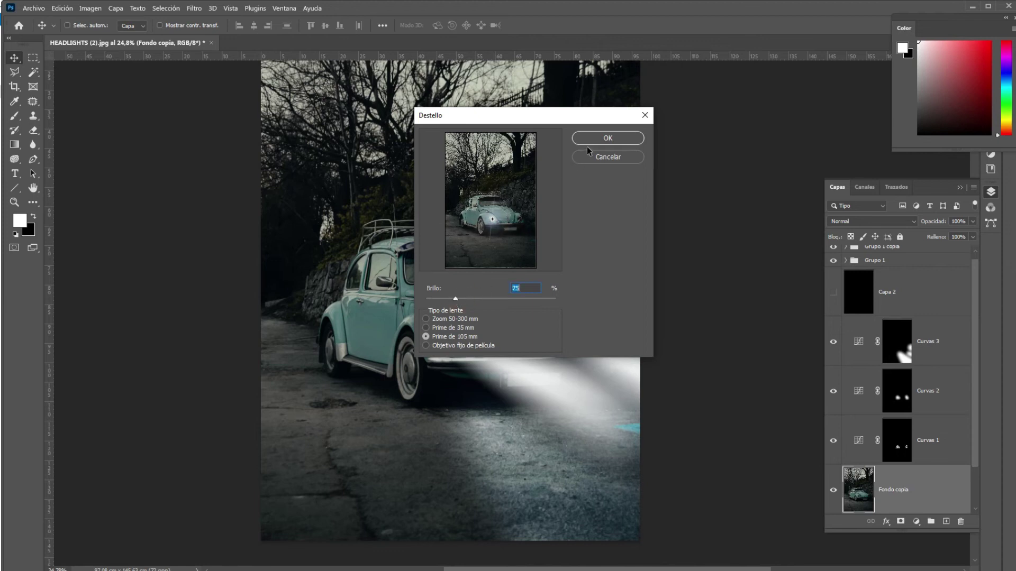
{"action": "left_click", "coordinate": [598, 138]}
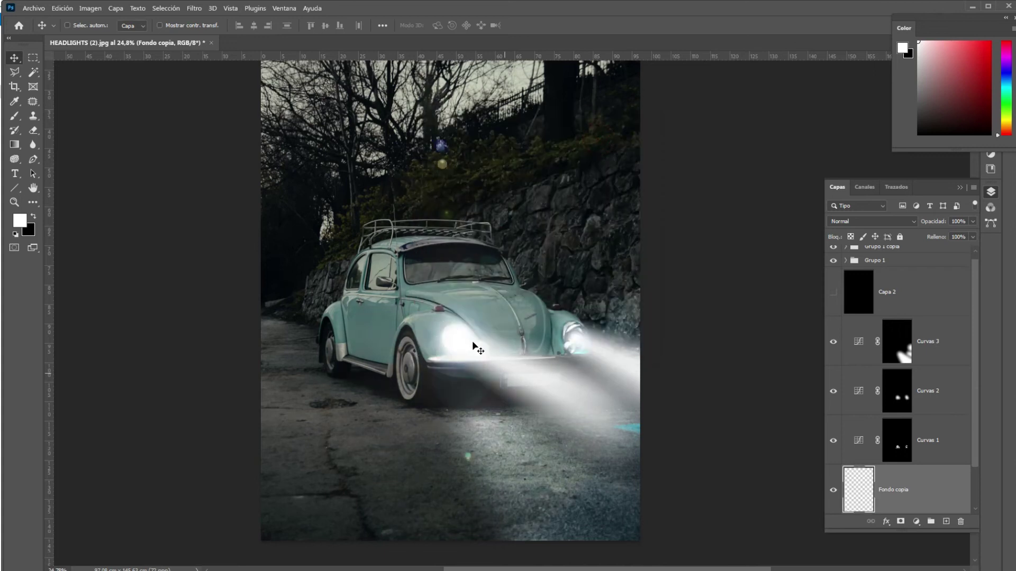
Step: Undo the trial lens flare on the Fondo copia layer
{"action": "scroll", "coordinate": [473, 347], "scroll_direction": "up", "scroll_amount": 2}
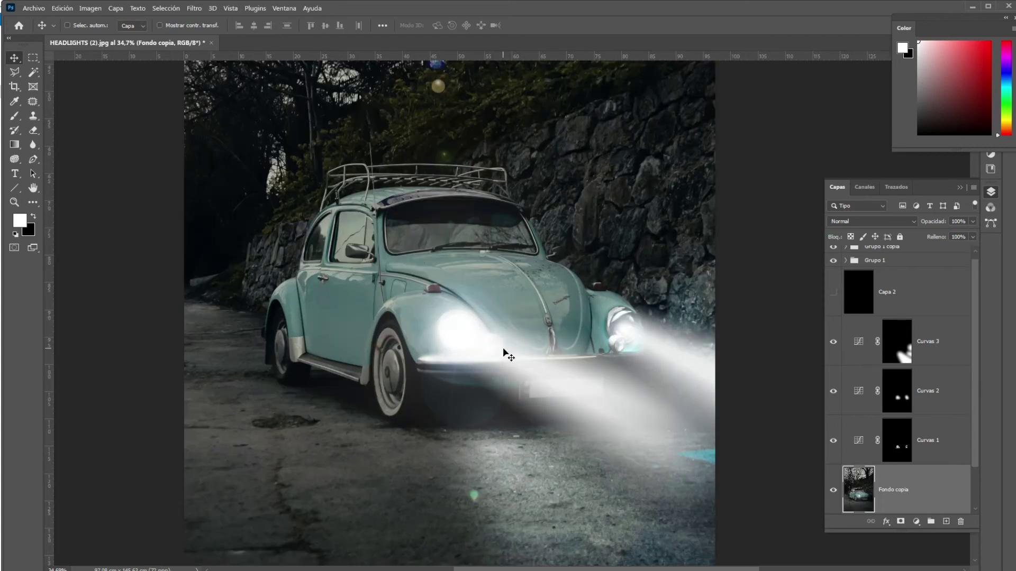
{"action": "scroll", "coordinate": [508, 359], "scroll_direction": "down", "scroll_amount": 1}
{"action": "scroll", "coordinate": [522, 373], "scroll_direction": "down", "scroll_amount": 1}
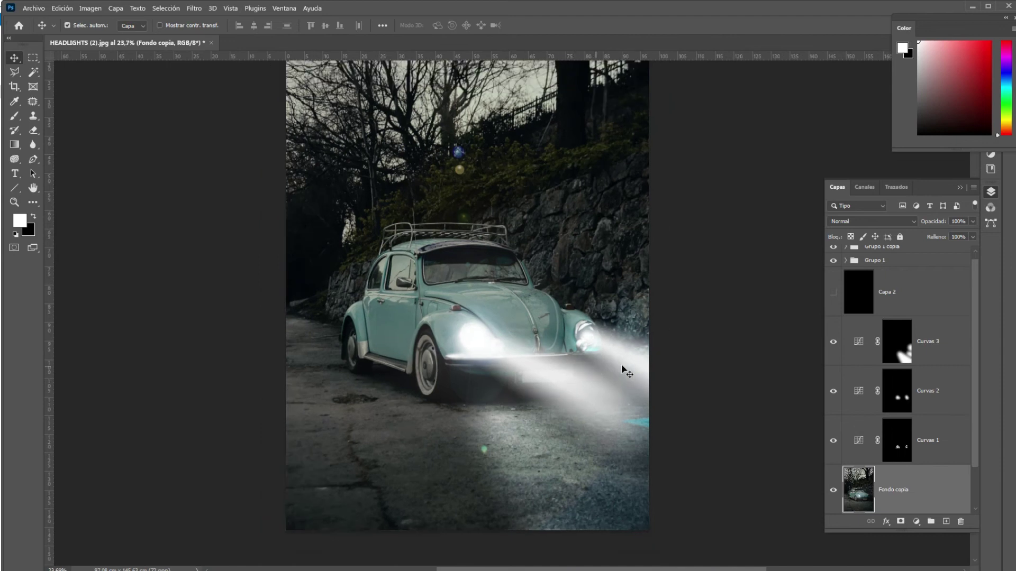
{"action": "key", "text": "ctrl+z"}
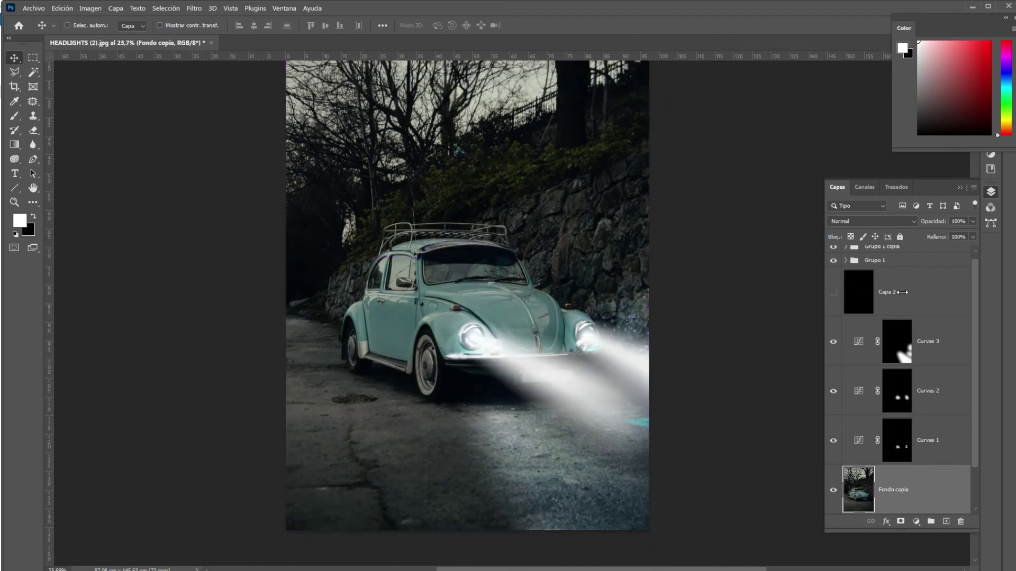
Step: Select and unhide the black Capa 2 layer, then reapply the last Lens Flare filter to it
{"action": "left_click", "coordinate": [902, 292]}
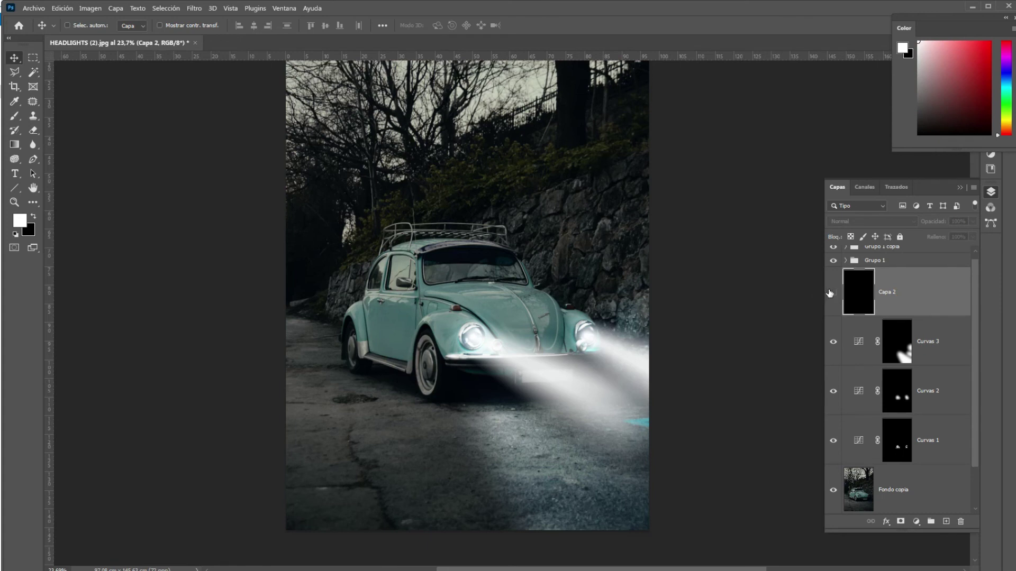
{"action": "left_click", "coordinate": [833, 292]}
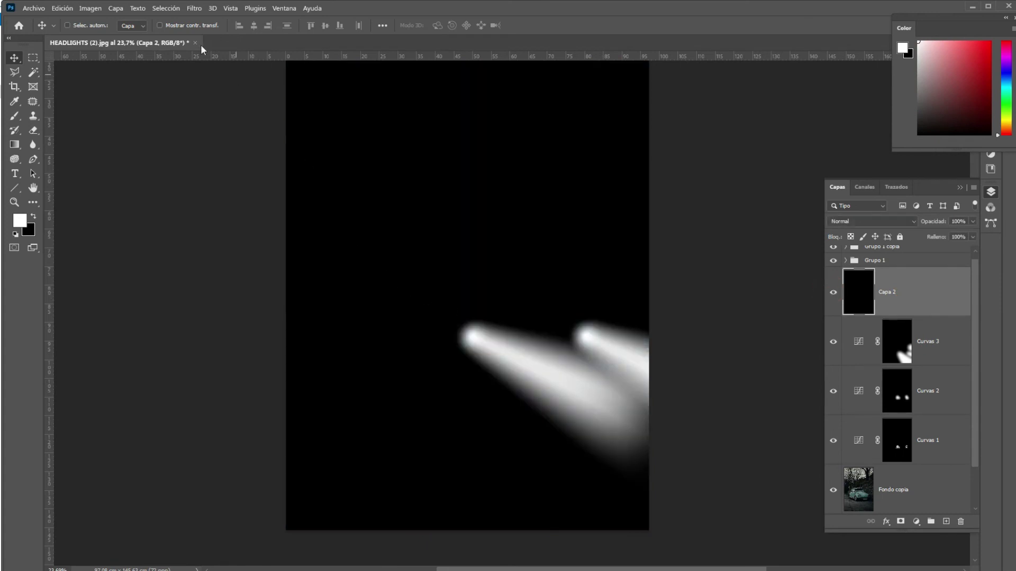
{"action": "left_click", "coordinate": [193, 9]}
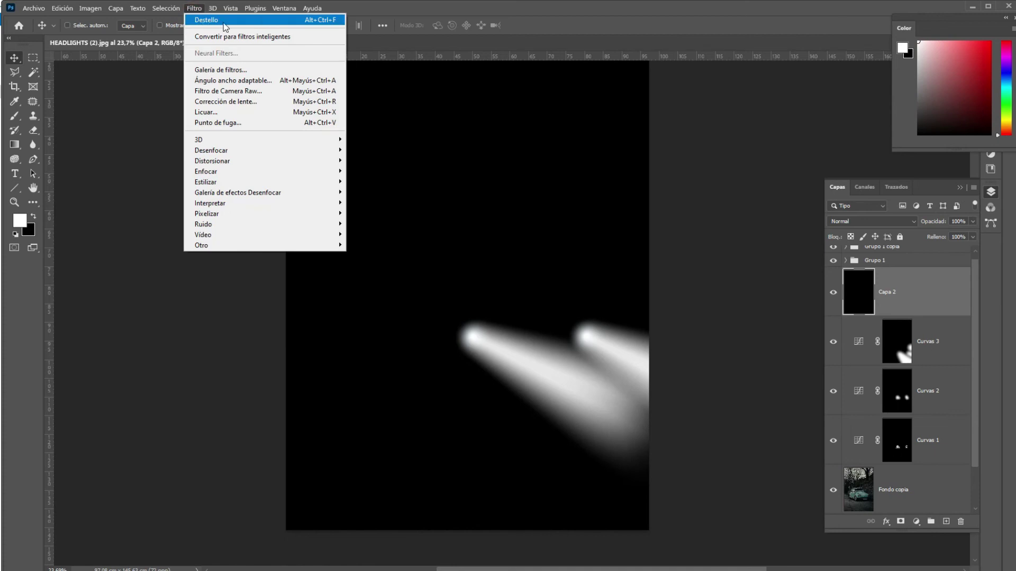
{"action": "left_click", "coordinate": [223, 20]}
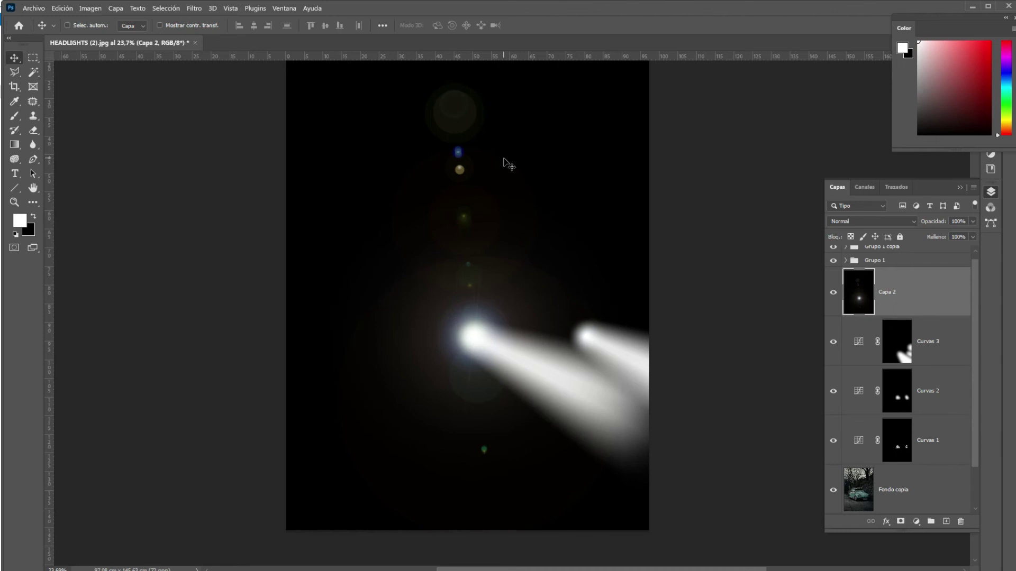
Step: Set the flare layer's blend mode to Trama and move the flare onto the left headlight
{"action": "left_click", "coordinate": [913, 221]}
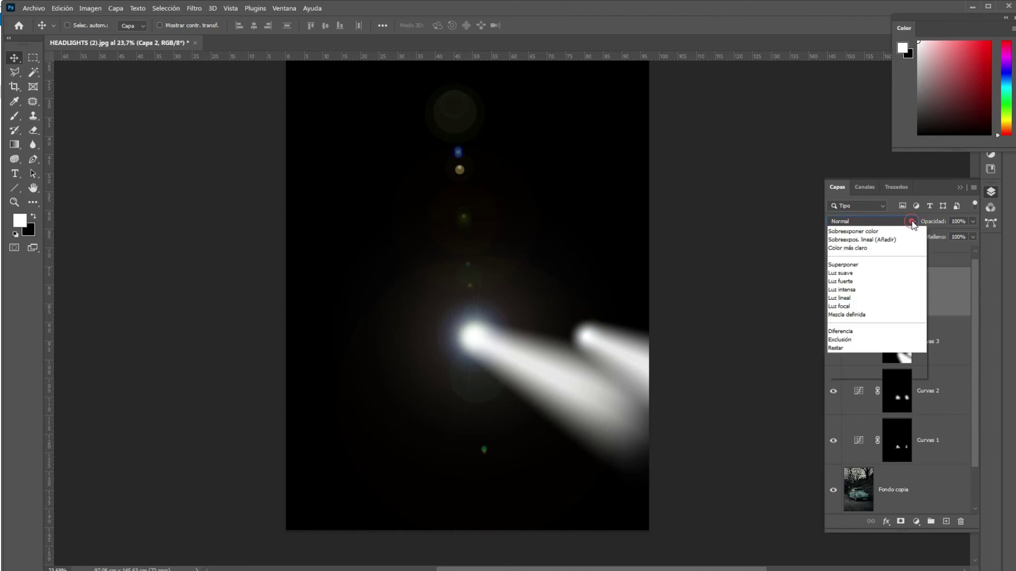
{"action": "left_click", "coordinate": [857, 316]}
{"action": "mouse_move", "coordinate": [517, 356]}
{"action": "left_mouse_down"}
{"action": "mouse_move", "coordinate": [518, 333]}
{"action": "mouse_move", "coordinate": [477, 354]}
{"action": "left_mouse_up"}
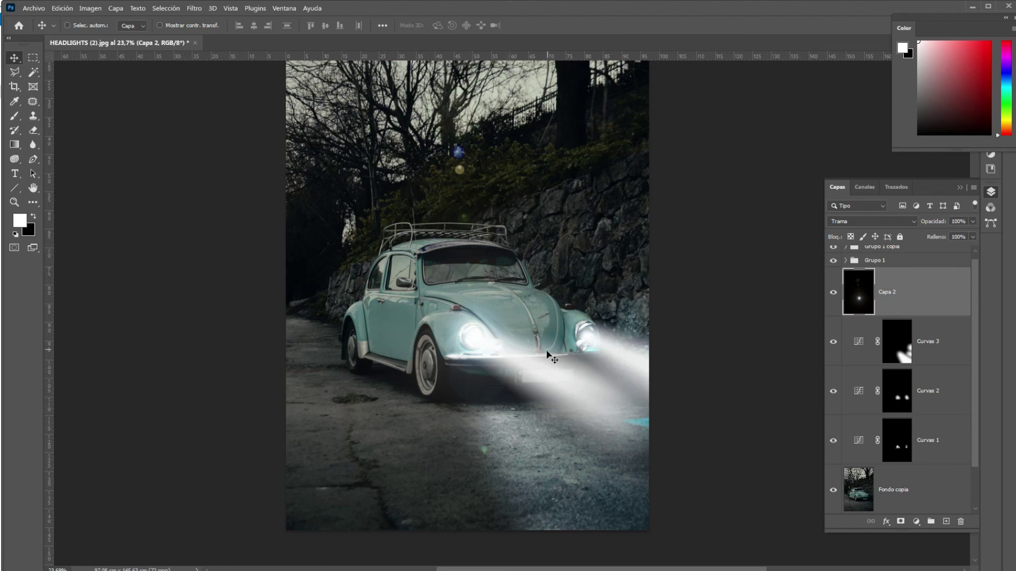
Step: Select the background copy, group and duplicate it, then stamp all visible layers into Capa 4
{"action": "left_click", "coordinate": [891, 489]}
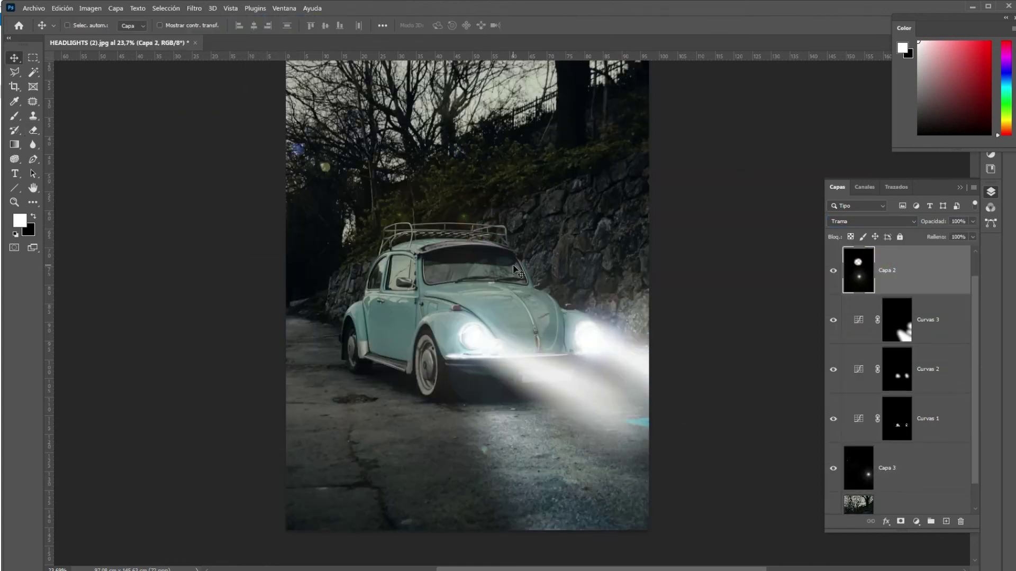
{"action": "key", "text": "ctrl+g"}
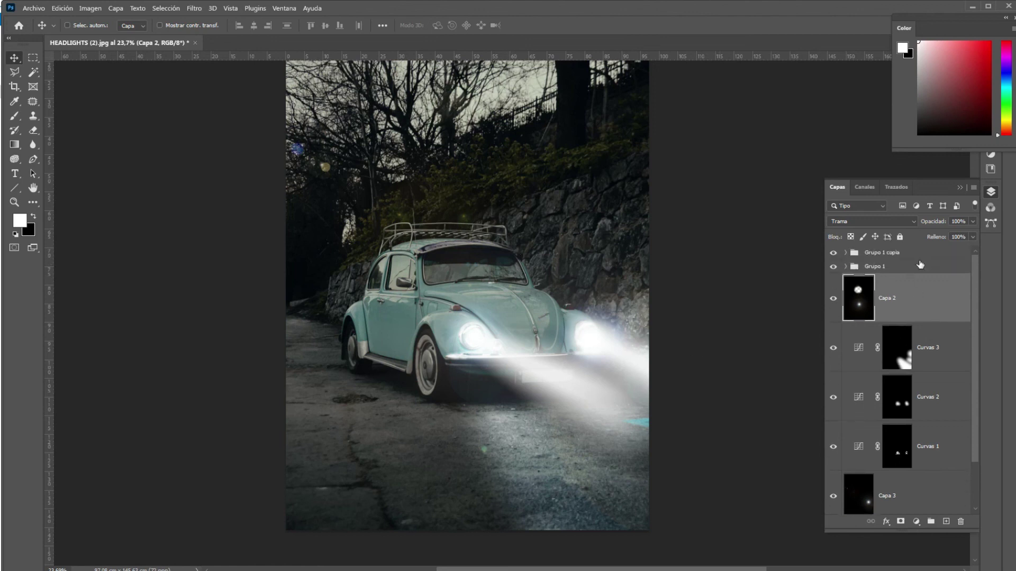
{"action": "key", "text": "ctrl+j"}
{"action": "key", "text": "ctrl+shift+alt+e"}
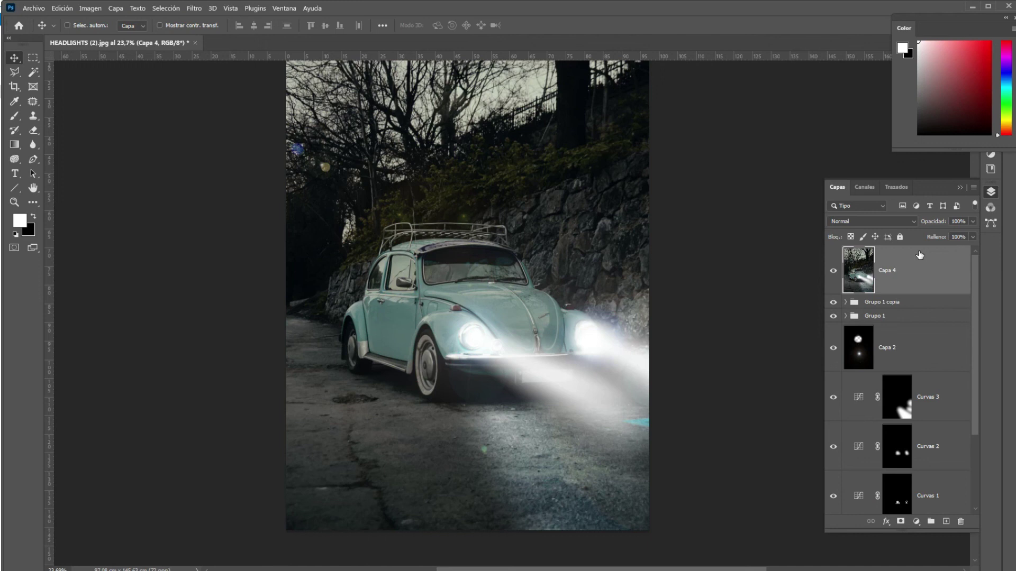
Step: Open the Filtro de Camera Raw on the merged Capa 4 layer
{"action": "left_click", "coordinate": [198, 9]}
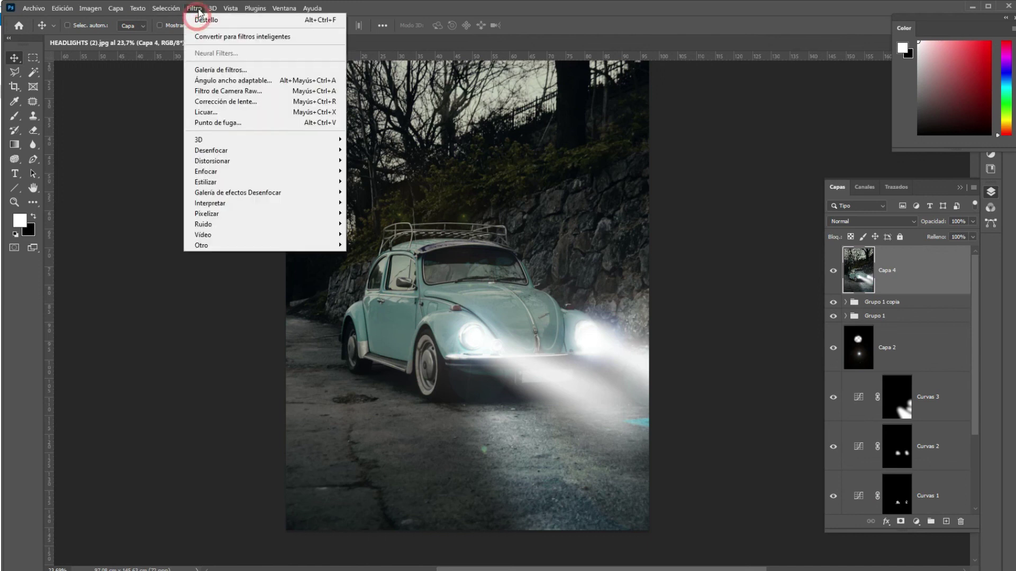
{"action": "left_click", "coordinate": [238, 94]}
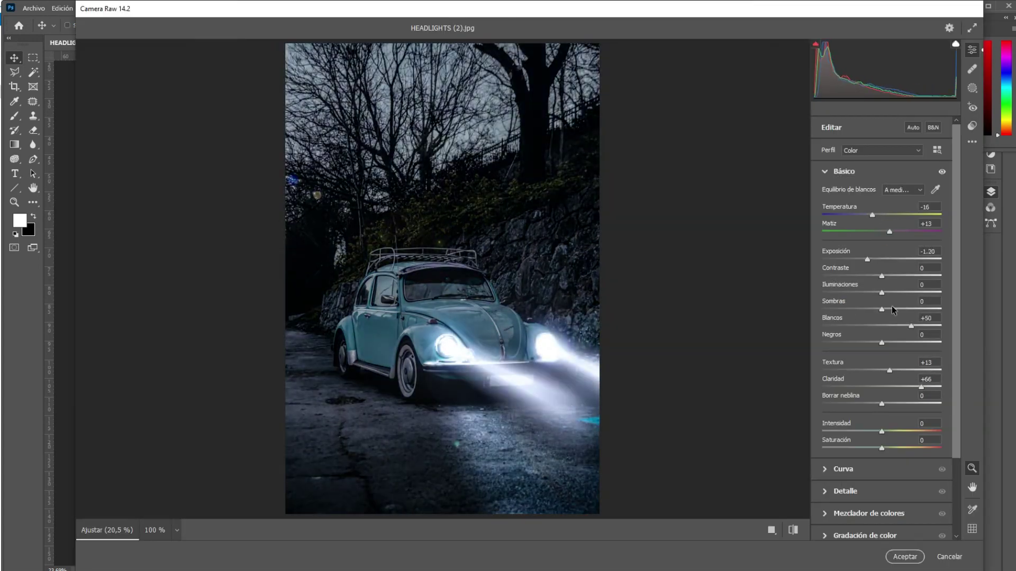